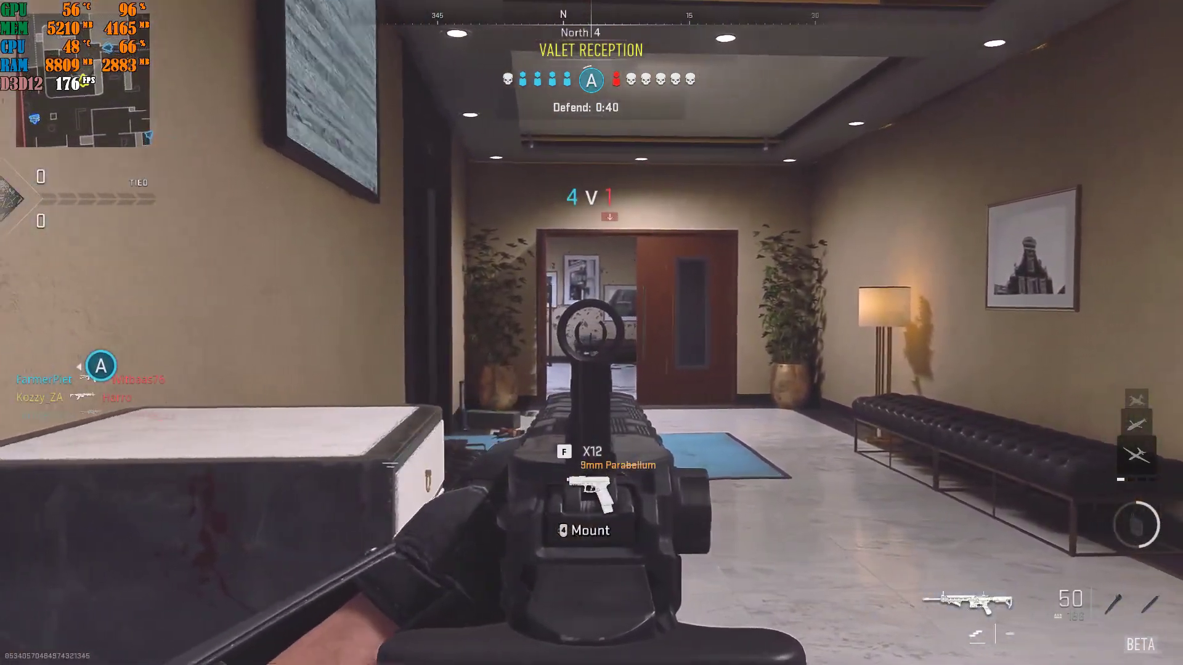
Walk forward from the reception past the bar and through the atrium into the next hall
key(w)
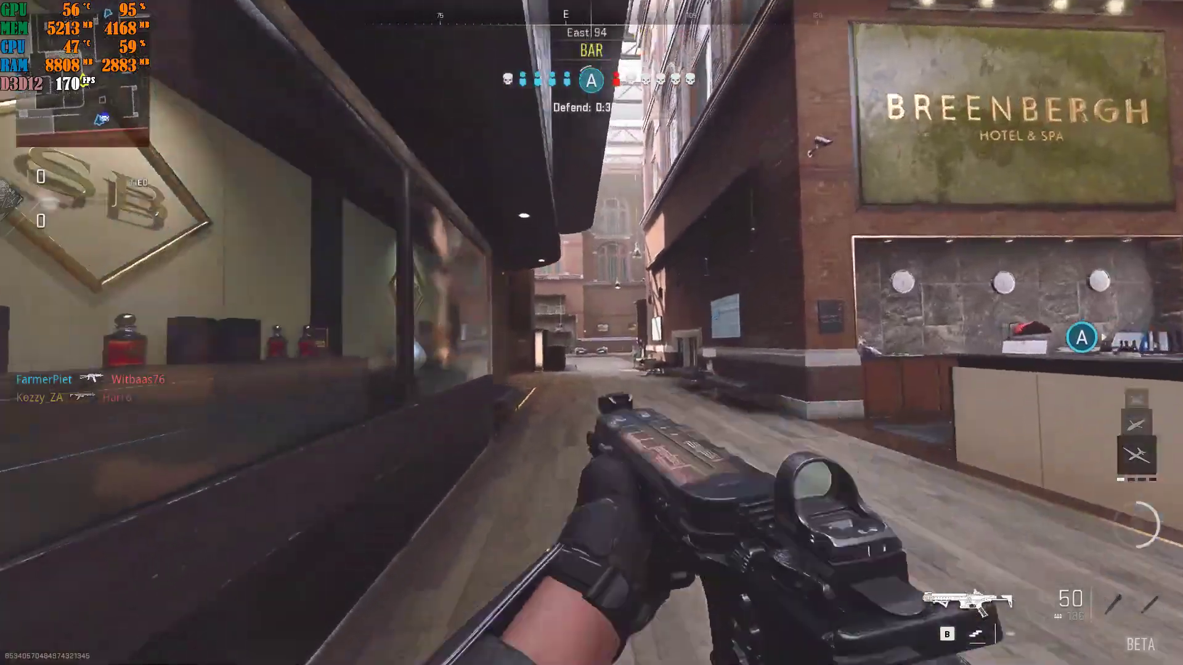
key(w)
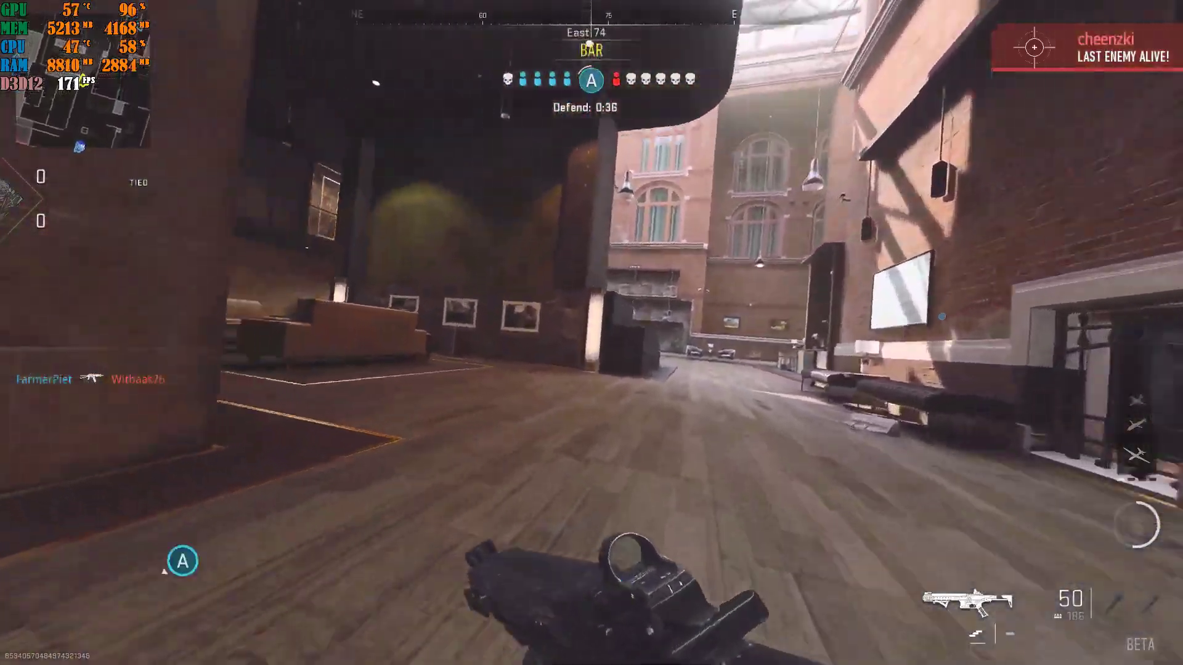
key(w)
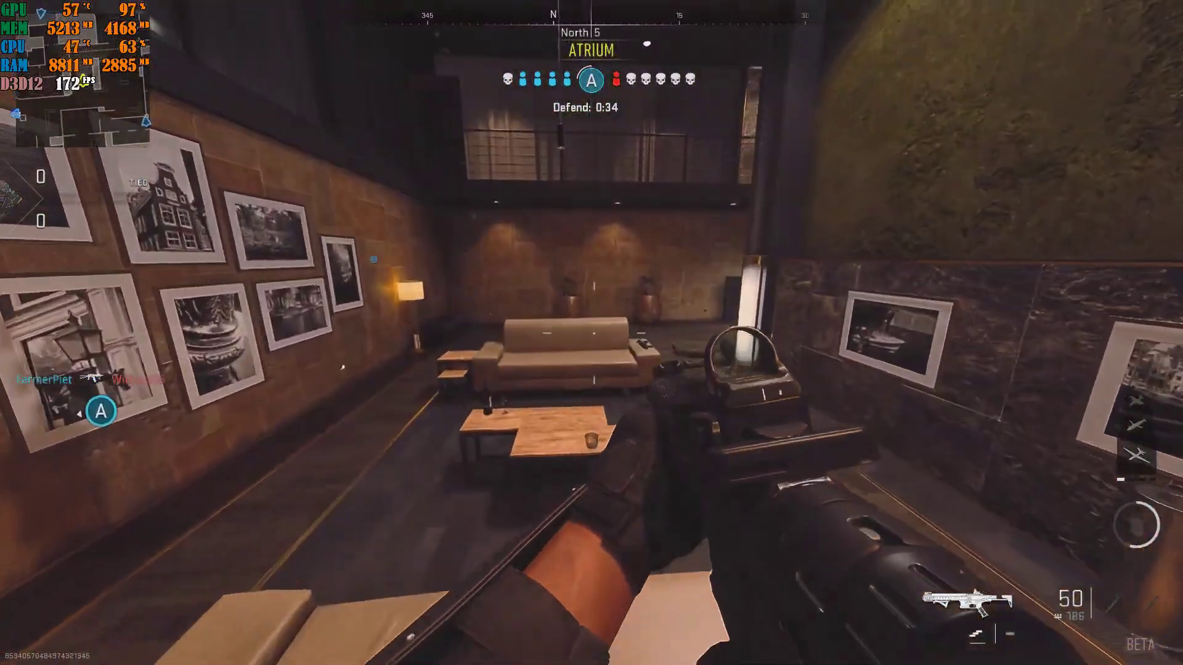
key(w)
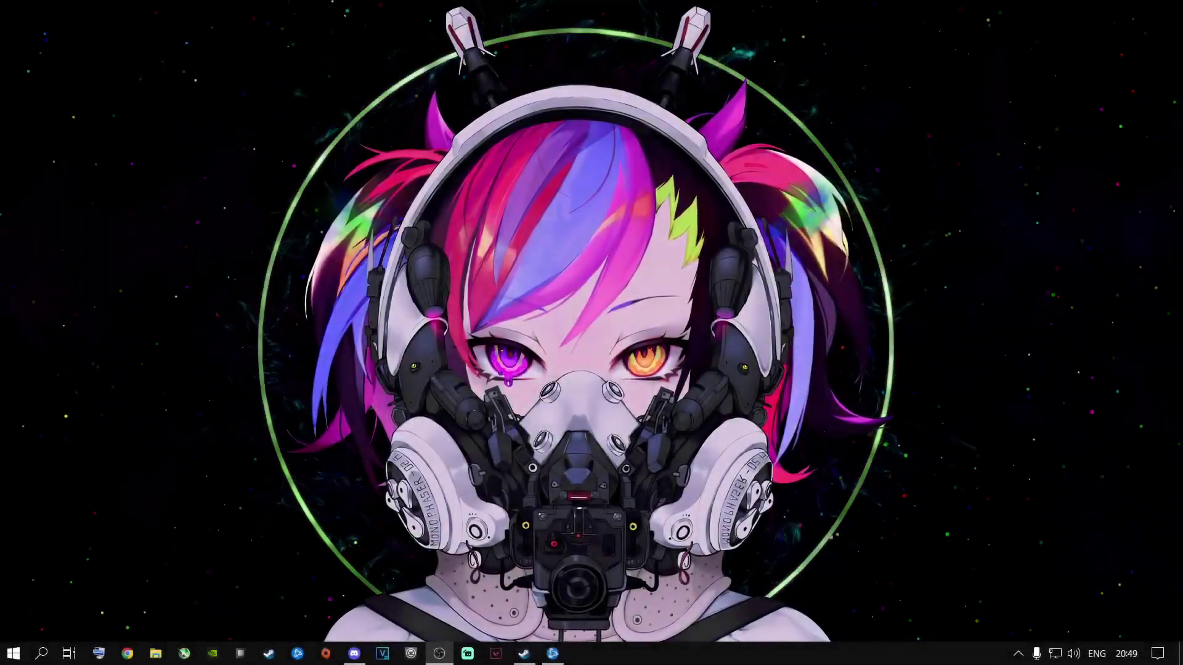
Launch Modern Warfare II from the Battle.net launcher on the taskbar
click(553, 653)
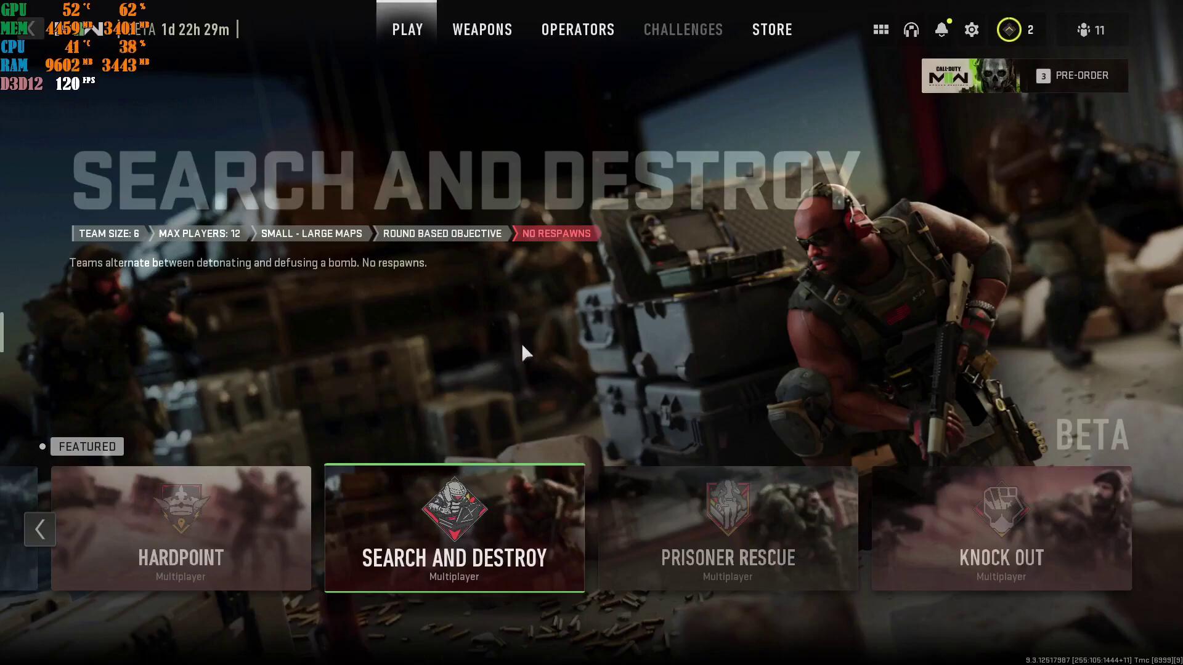
Open the Graphics settings on the Display page
click(976, 31)
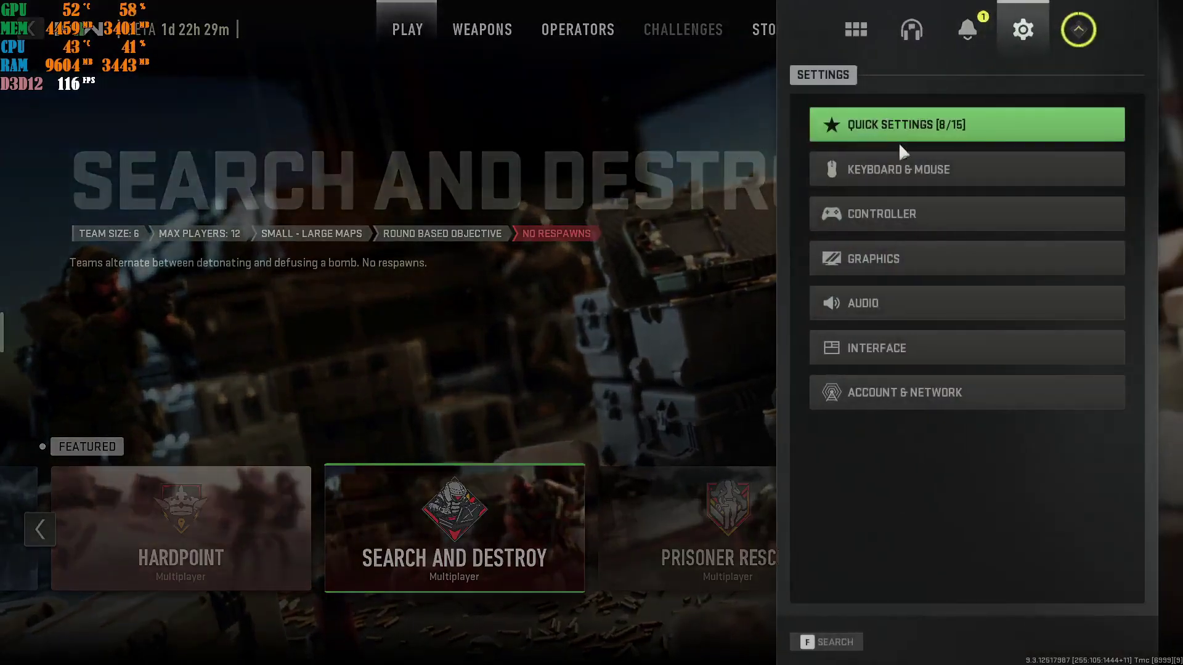
click(890, 262)
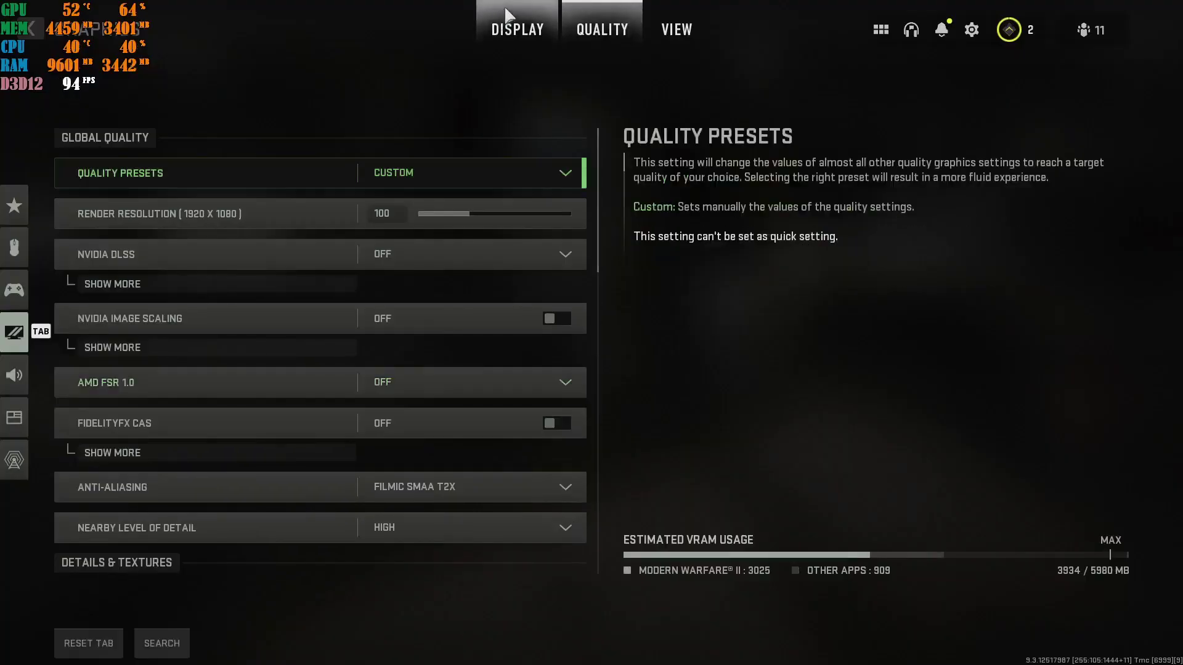
click(517, 29)
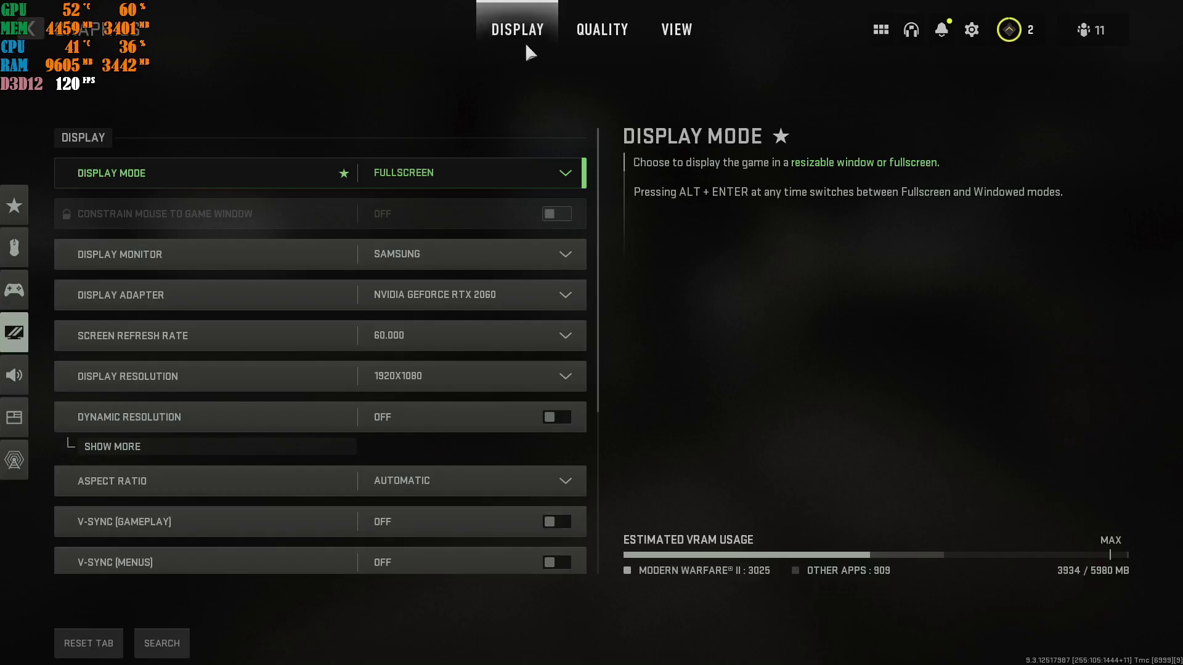
Compare the Quality and View pages, finishing back on Display
click(587, 41)
click(672, 34)
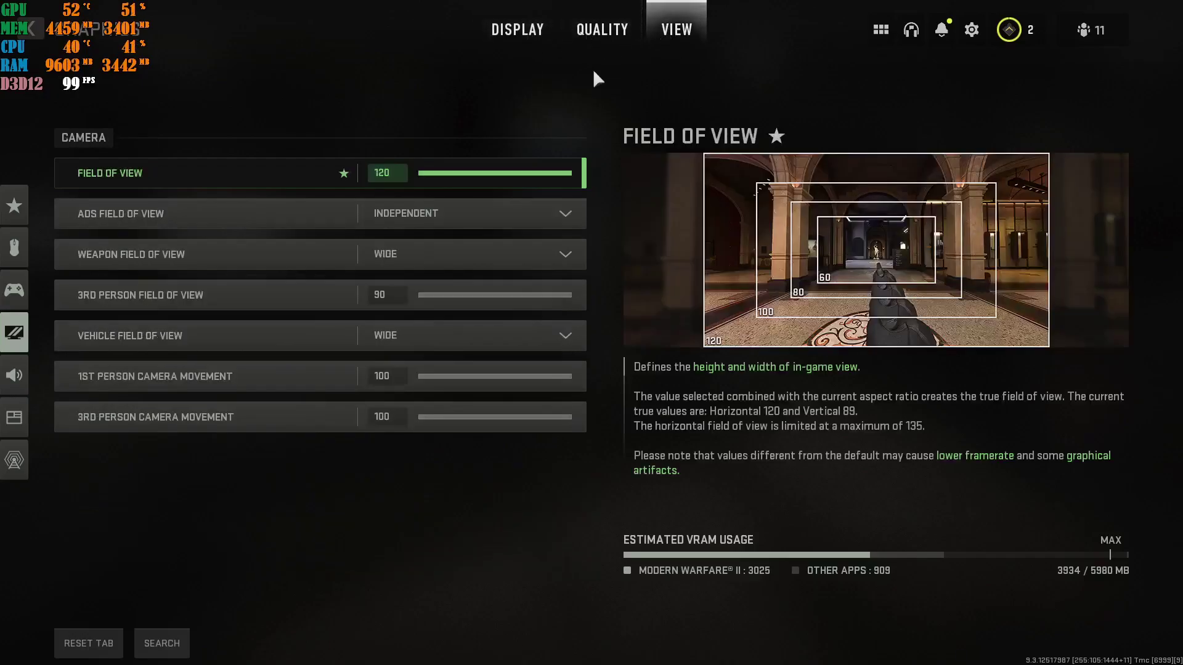
click(534, 24)
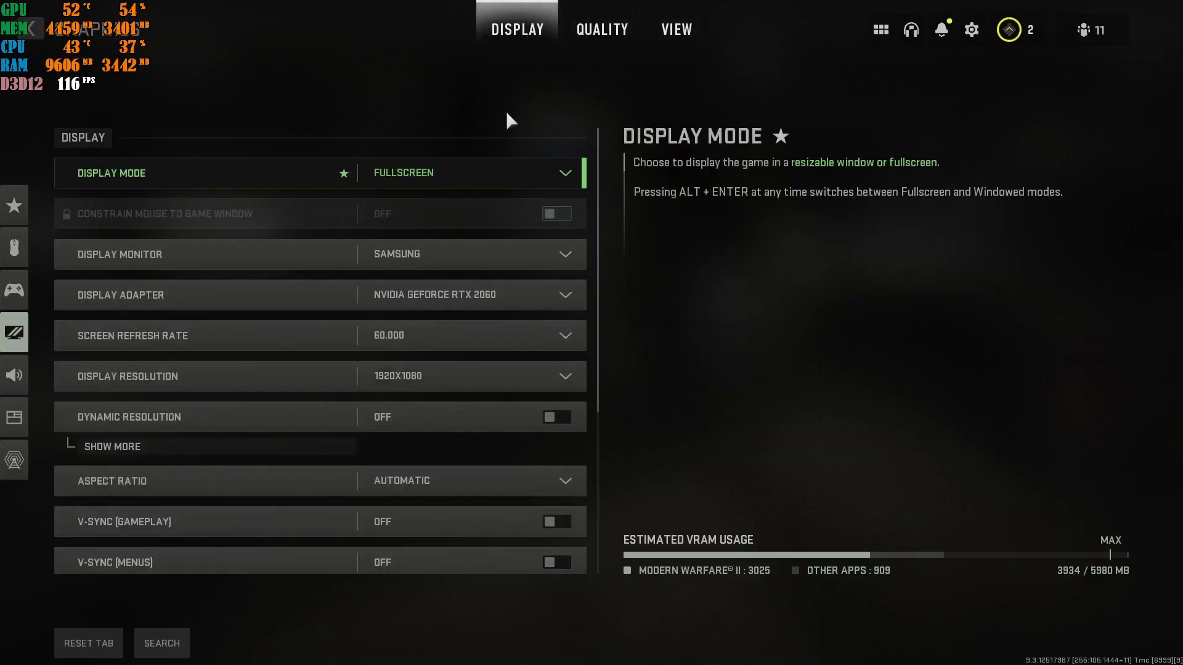
click(604, 31)
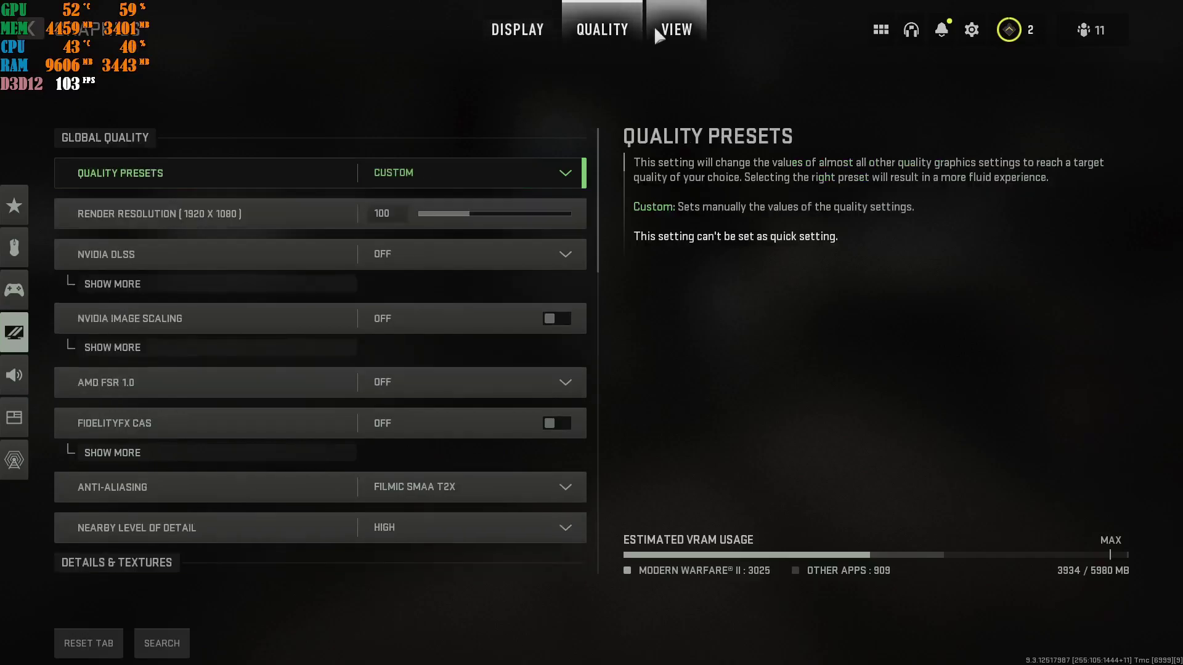
click(660, 26)
click(536, 26)
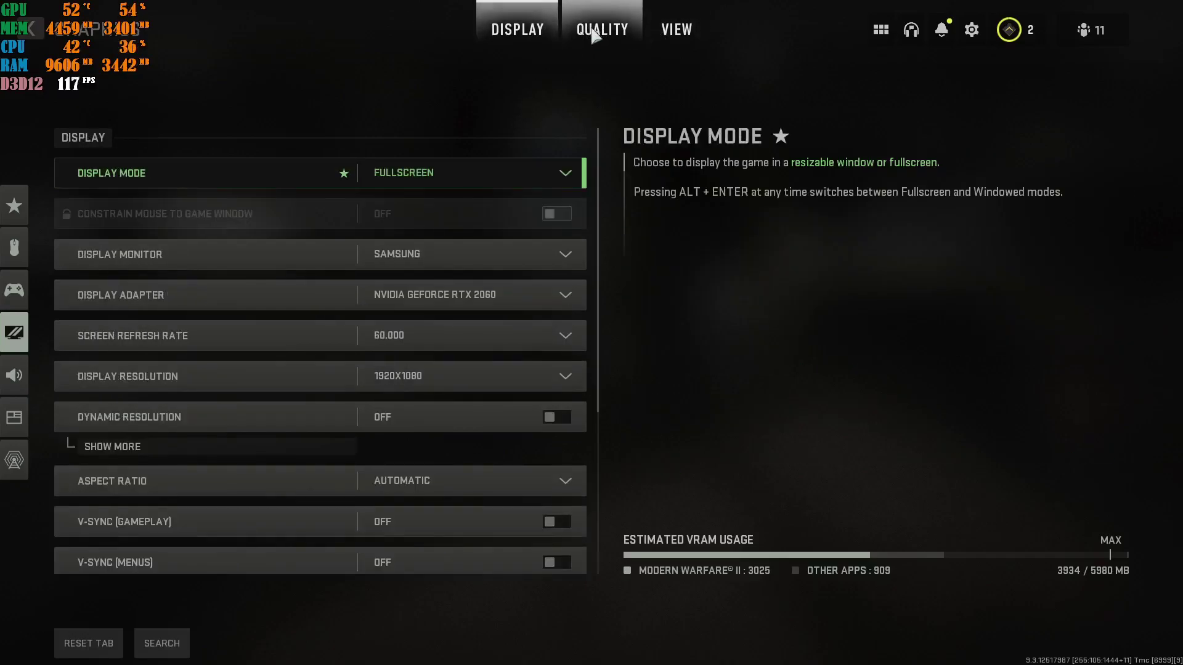
click(596, 32)
click(641, 30)
click(607, 29)
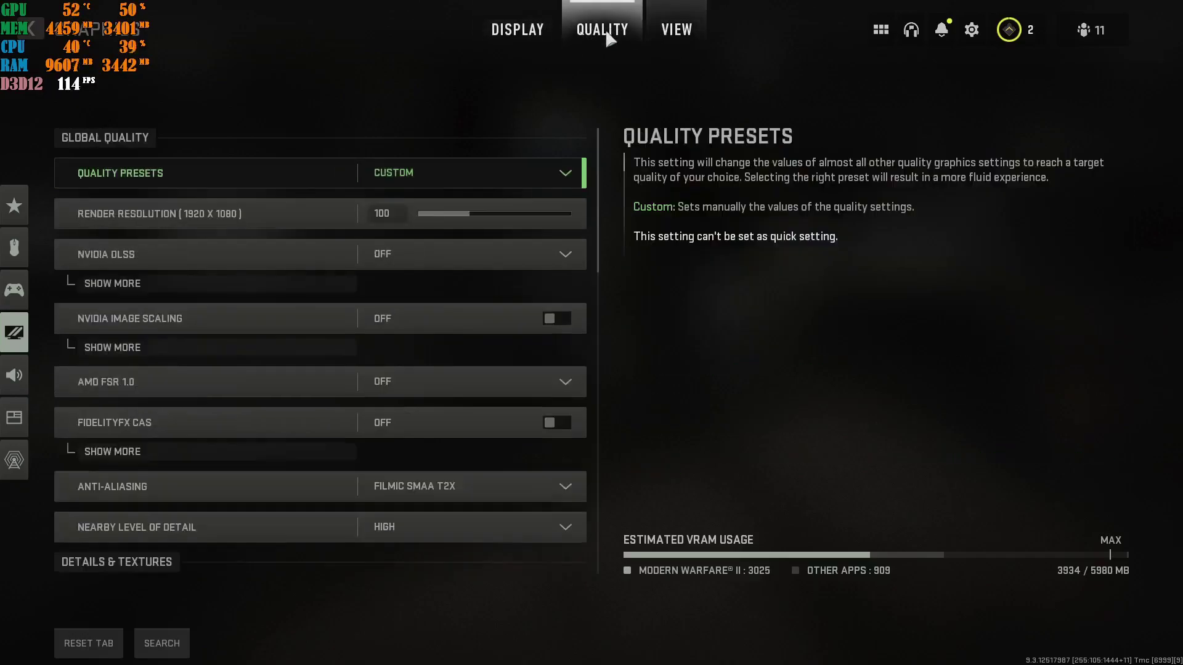
click(531, 33)
click(647, 30)
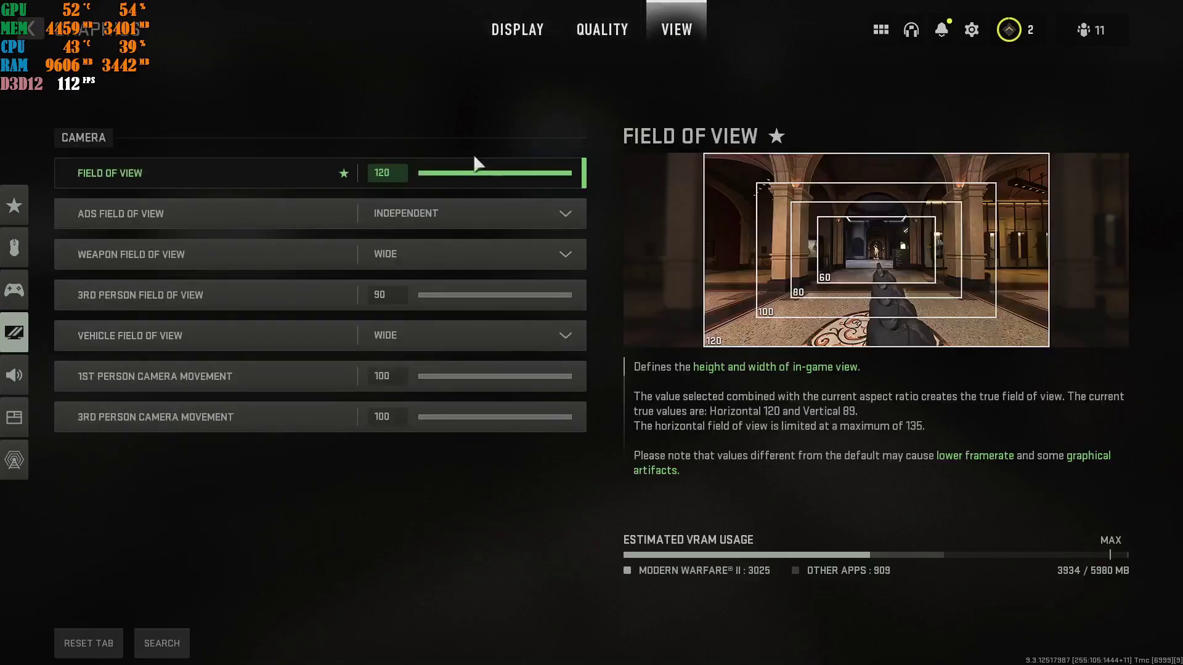
click(525, 38)
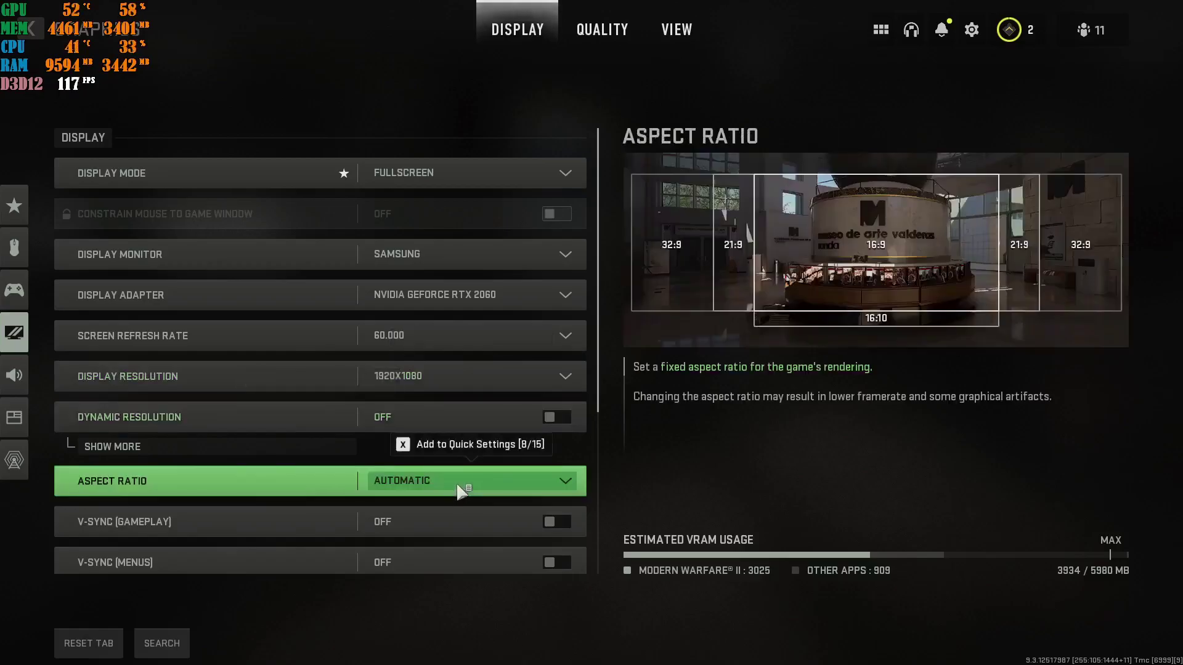
scroll(458, 484, down, 2)
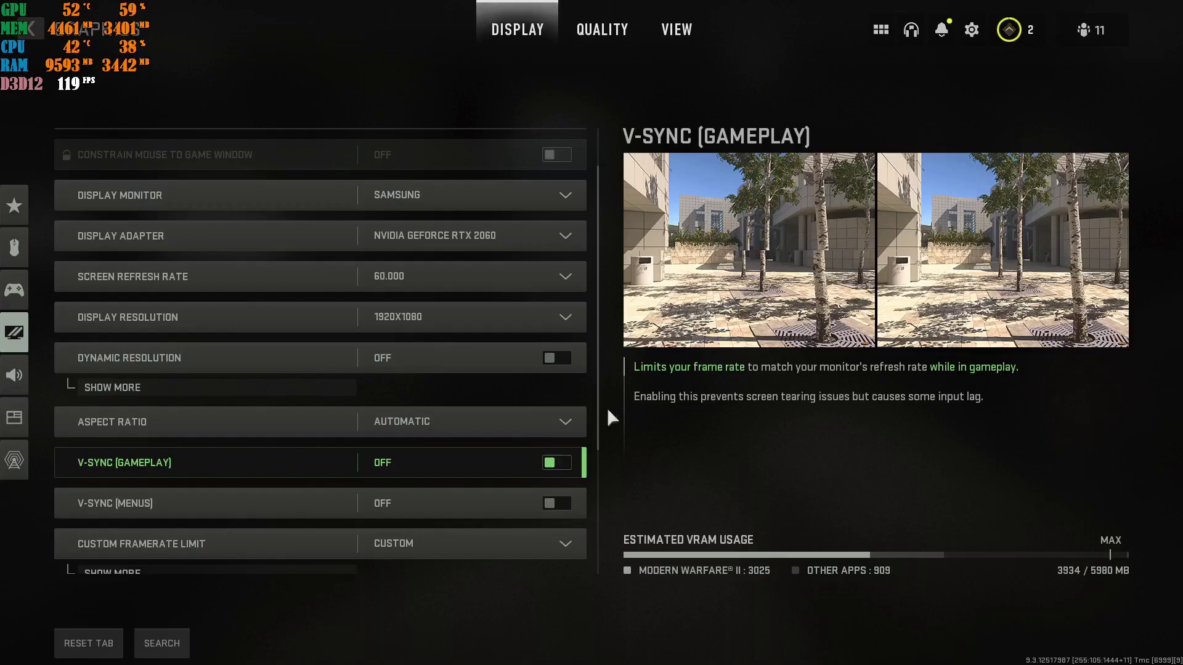
mouse_move(564, 470)
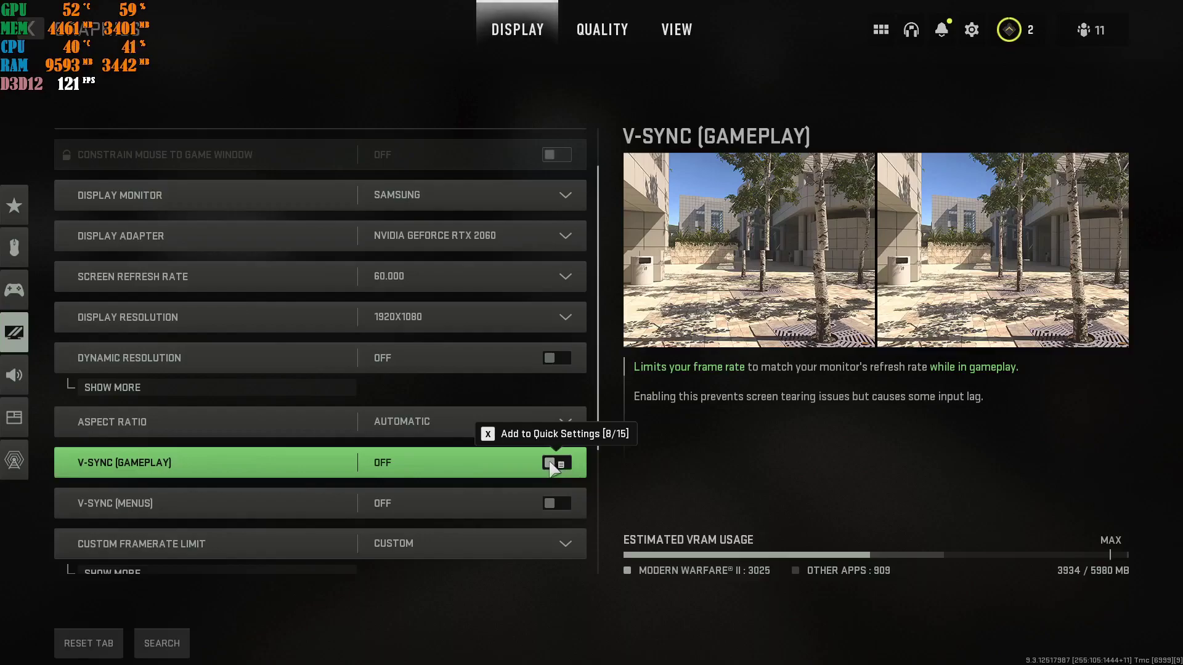
Scroll down to Brightness, open its calibration page, then return to Display settings
scroll(527, 503, down, 1)
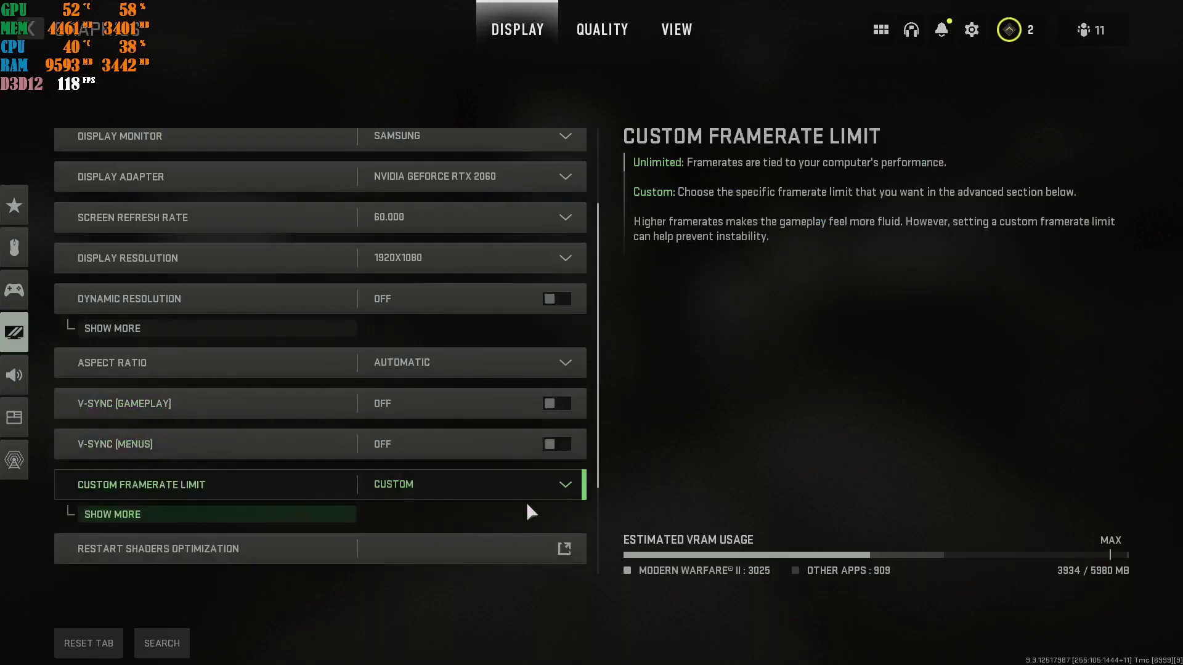
scroll(518, 487, down, 1)
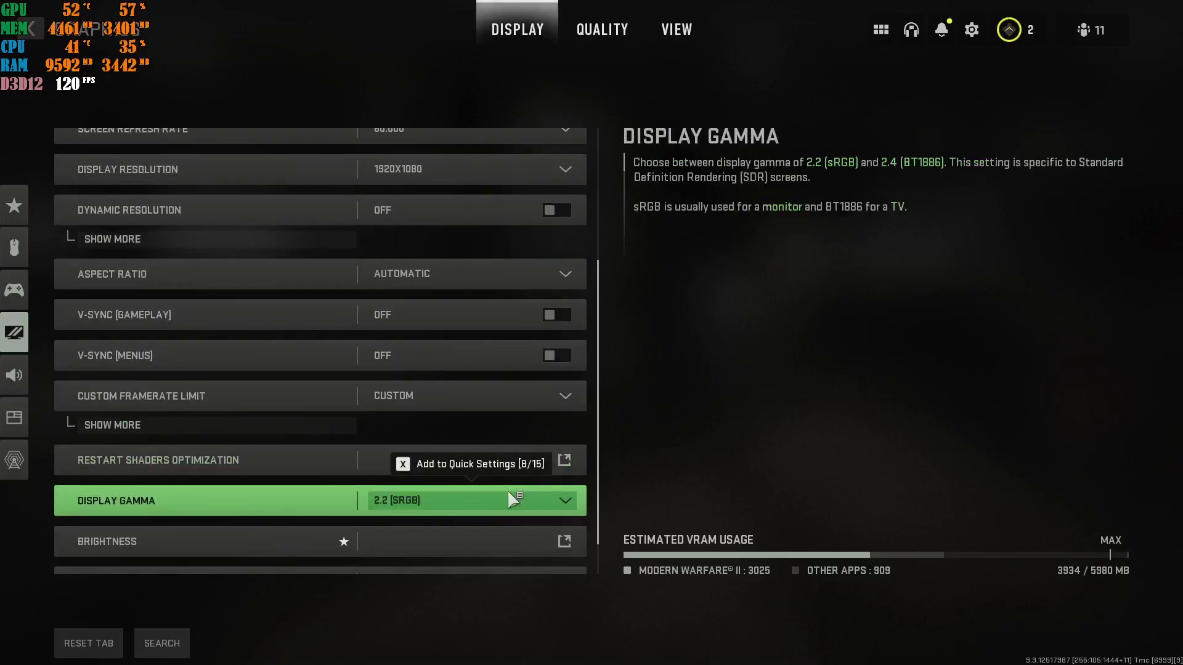
scroll(508, 490, down, 1)
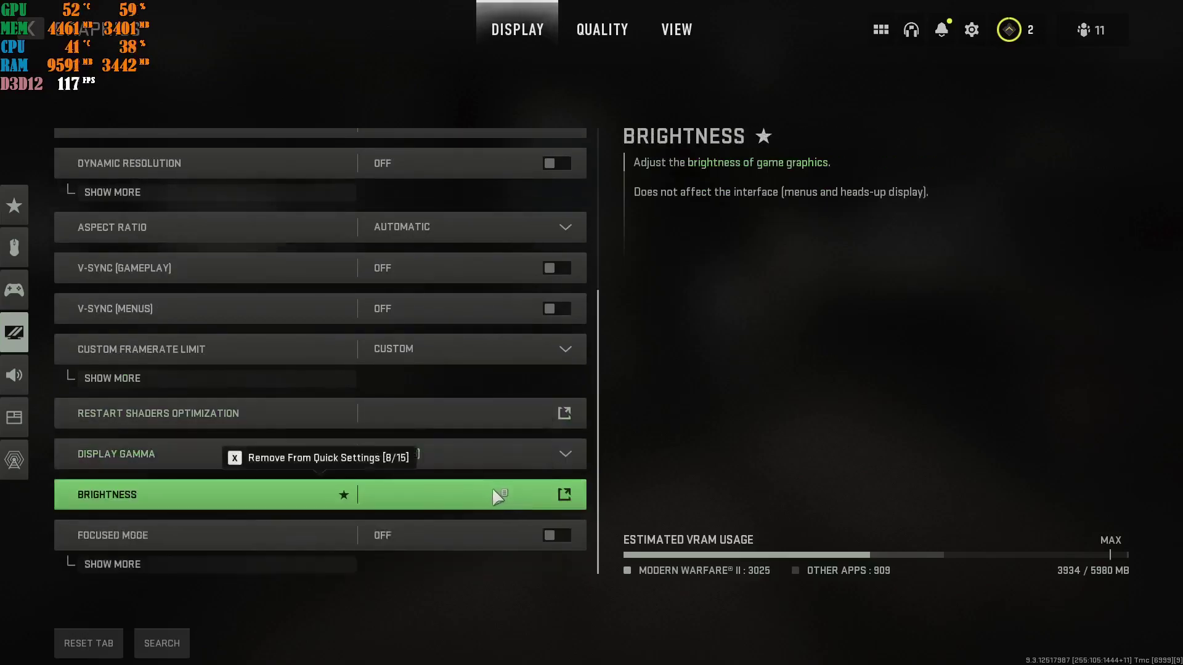
click(493, 490)
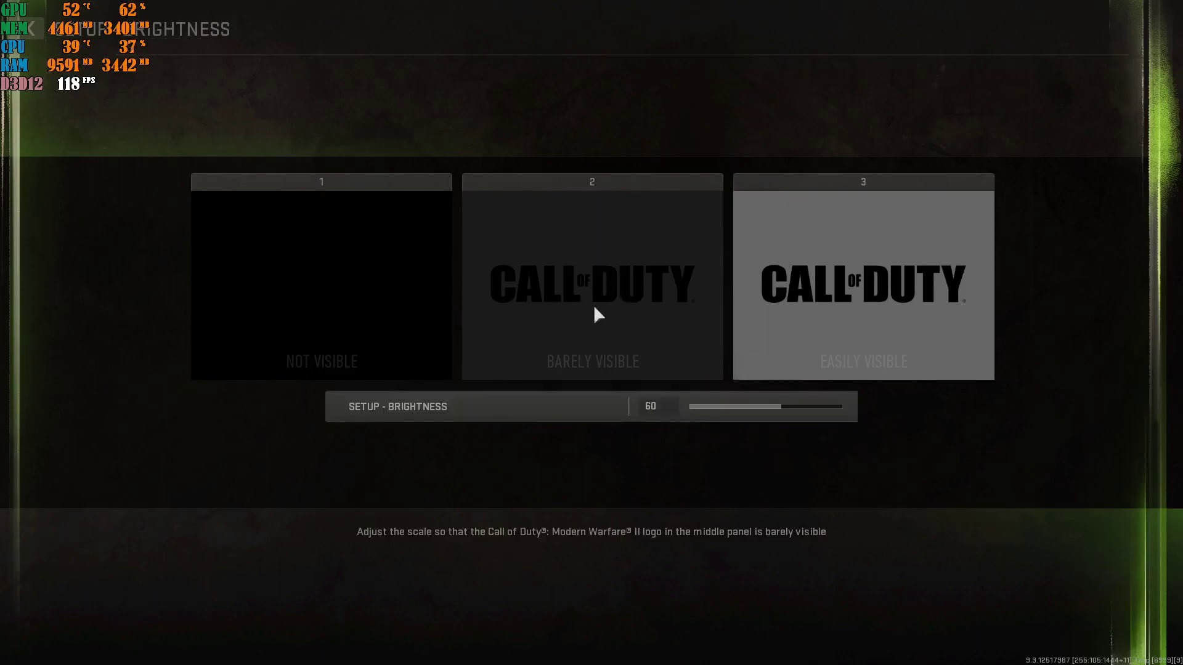
key(Escape)
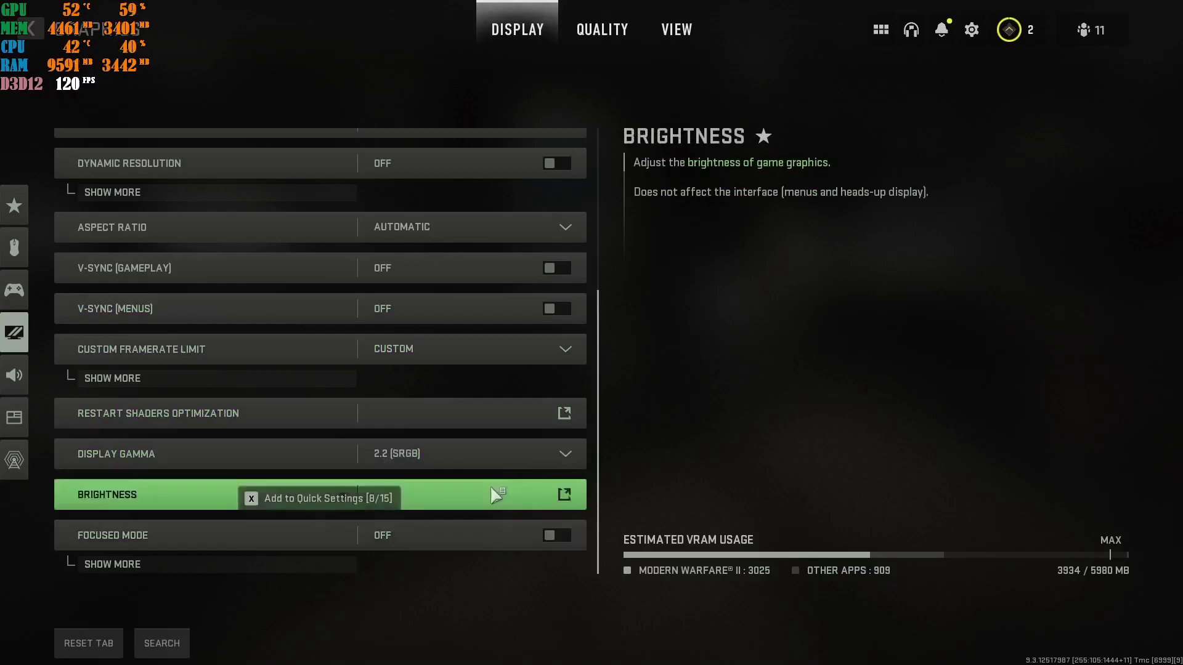
Add Brightness to Quick Settings, then review the Quality list back up to Global Quality
key(x)
click(592, 34)
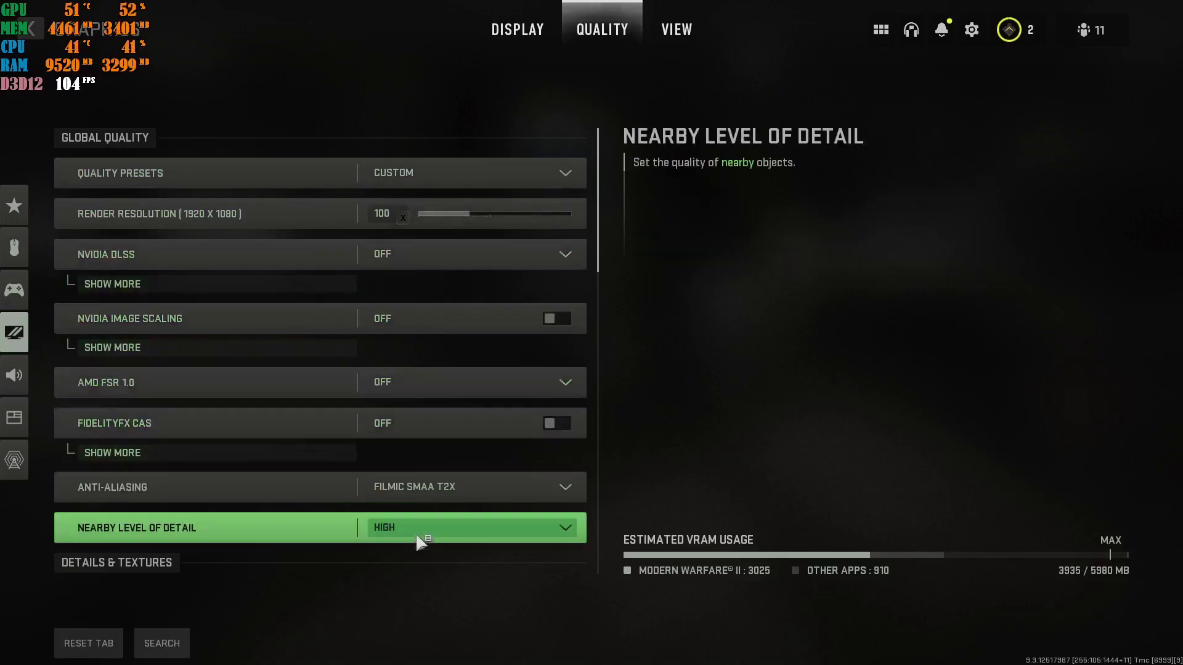
scroll(431, 423, down, 10)
scroll(427, 408, down, 10)
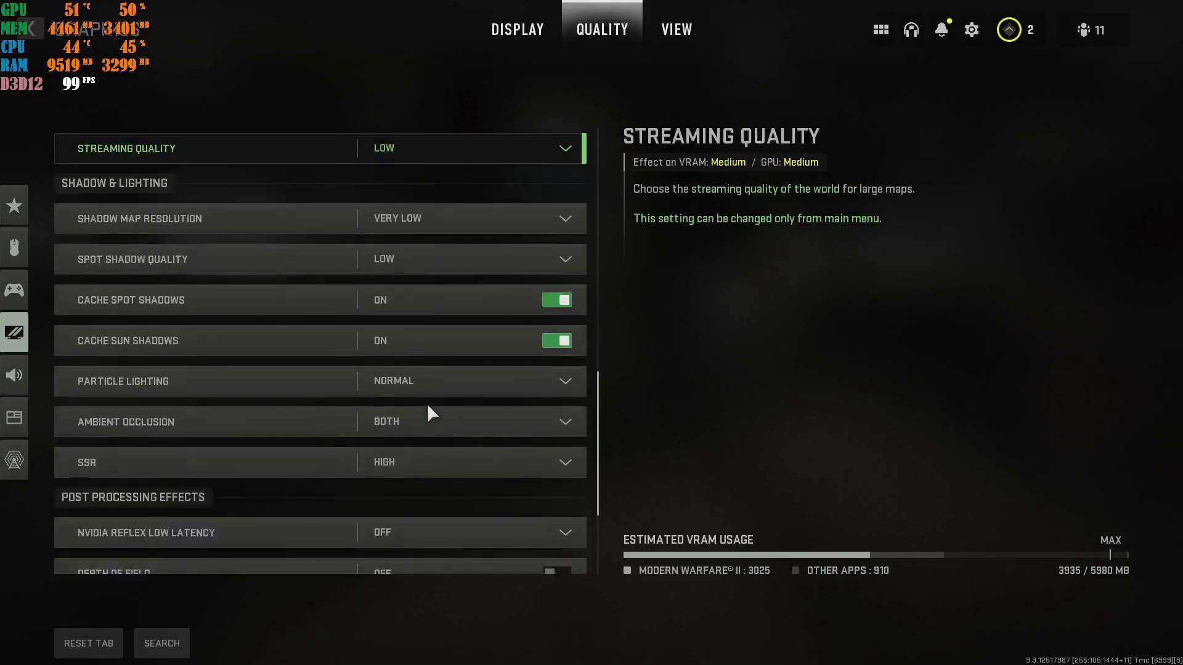
scroll(427, 407, up, 8)
scroll(435, 399, up, 6)
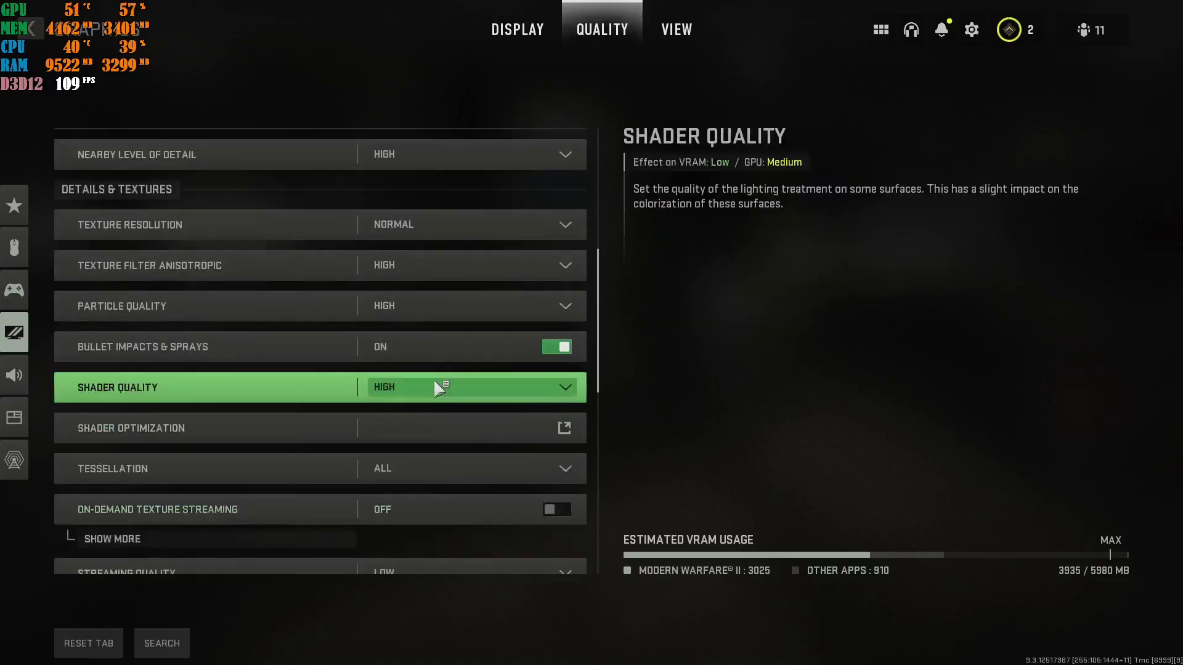
scroll(448, 372, up, 4)
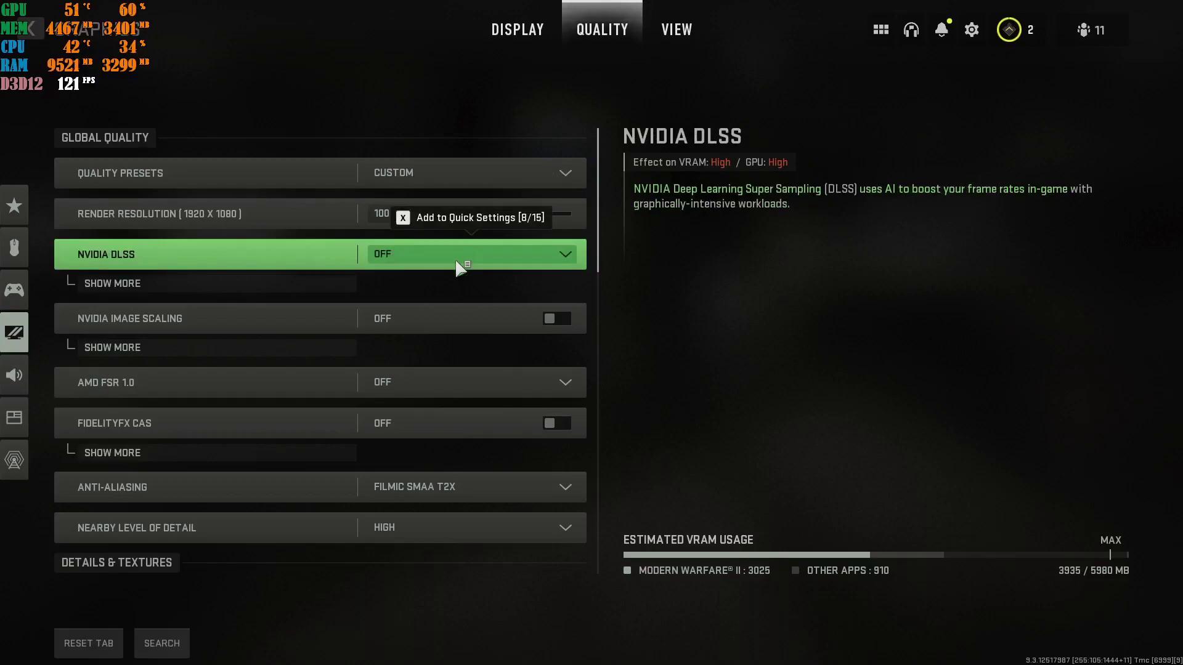
Set NVIDIA DLSS to Balanced, briefly switching it off before settling on Balanced
click(458, 267)
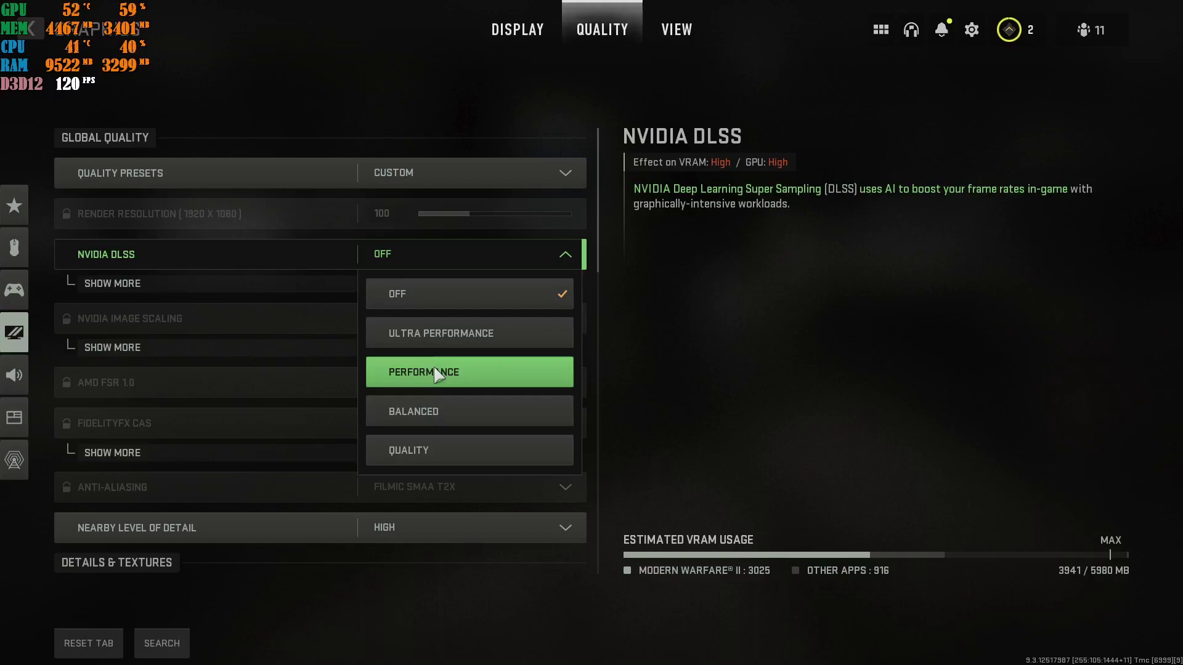
click(434, 416)
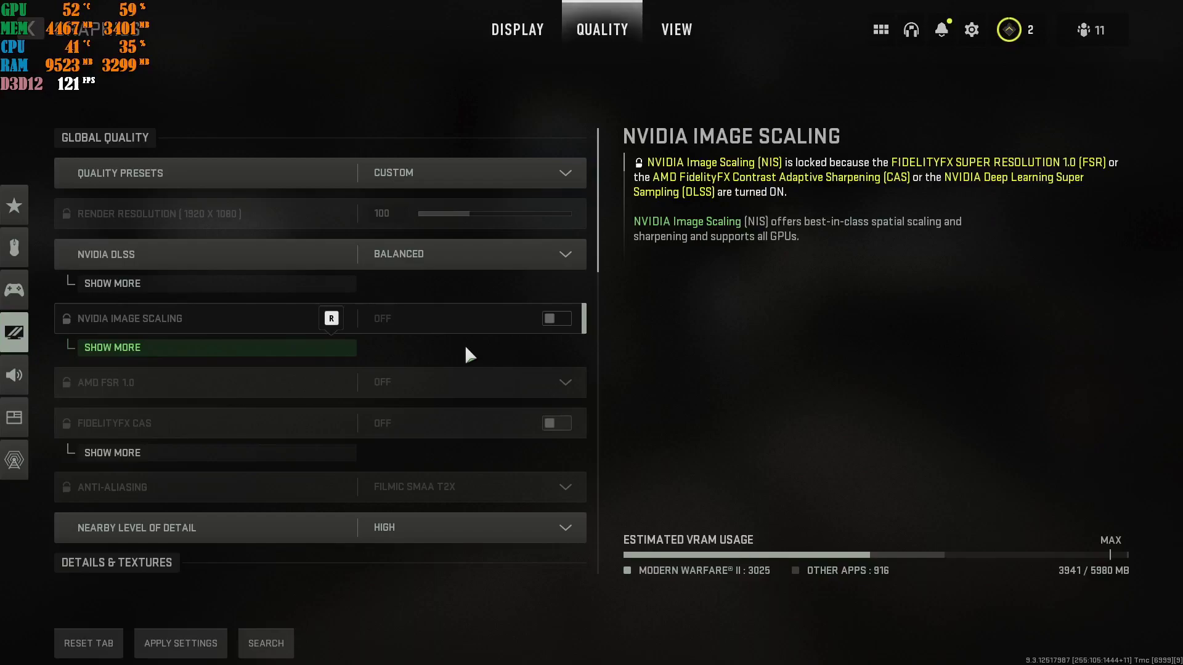
click(491, 269)
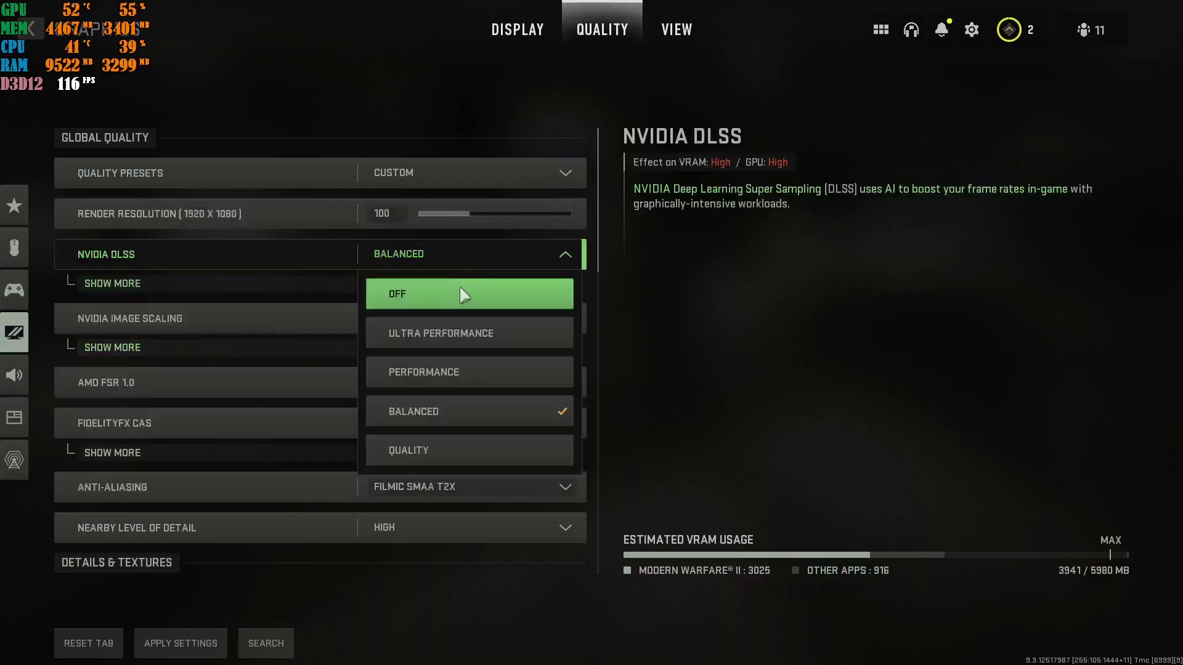
click(457, 289)
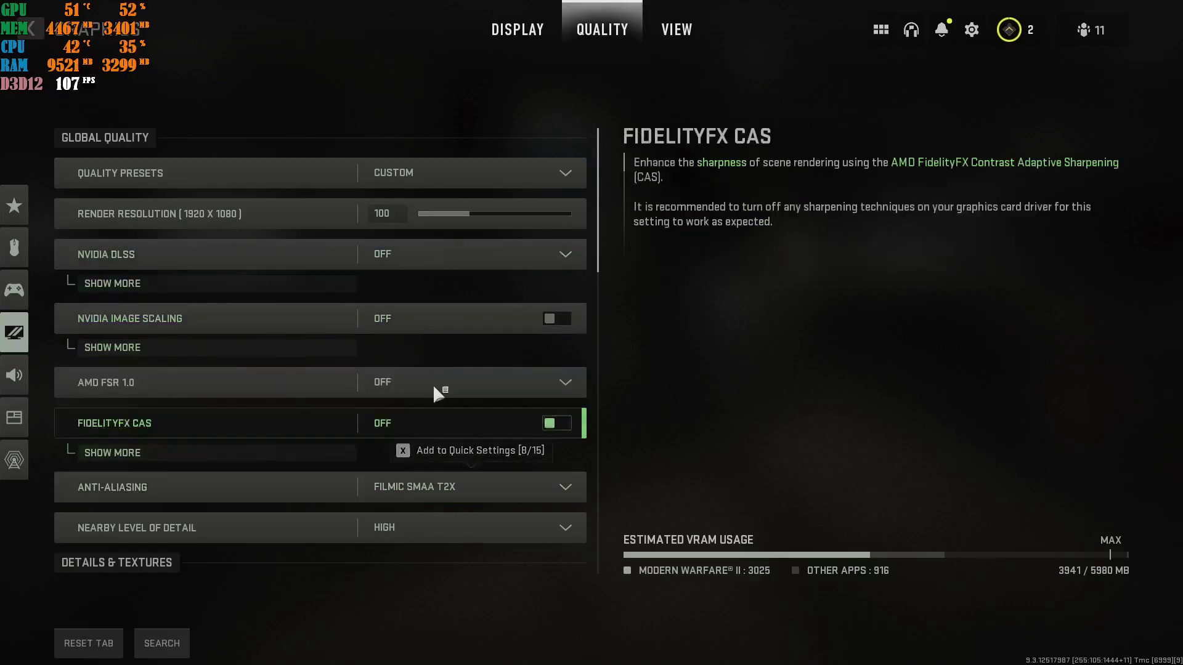
click(459, 263)
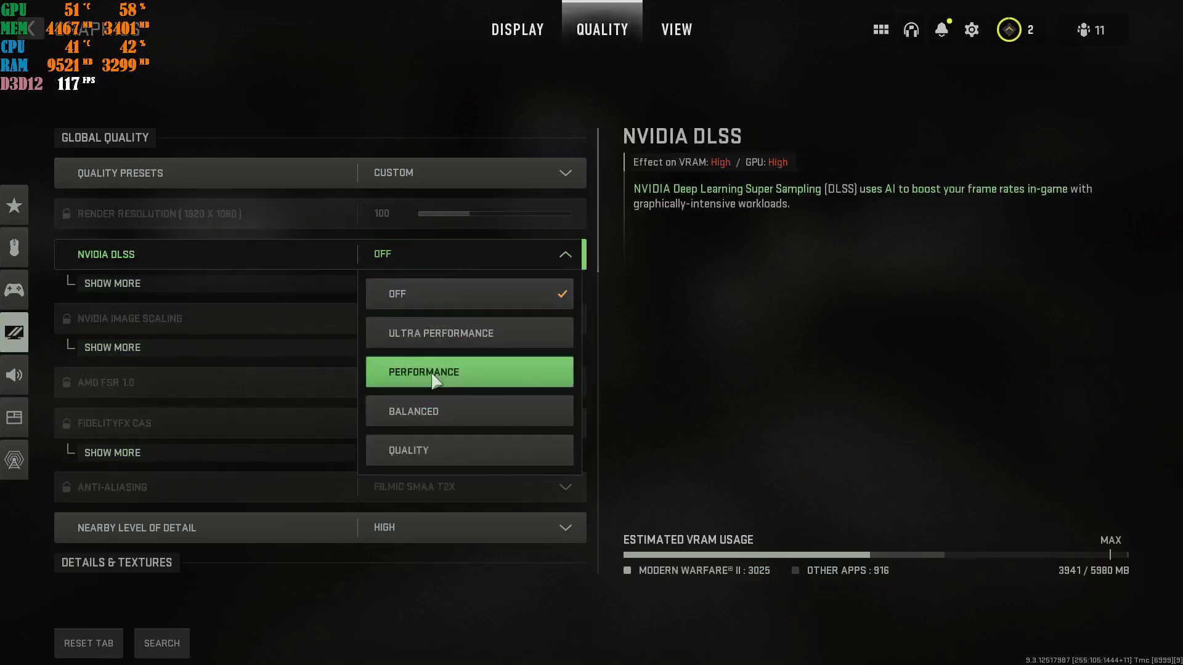
click(443, 413)
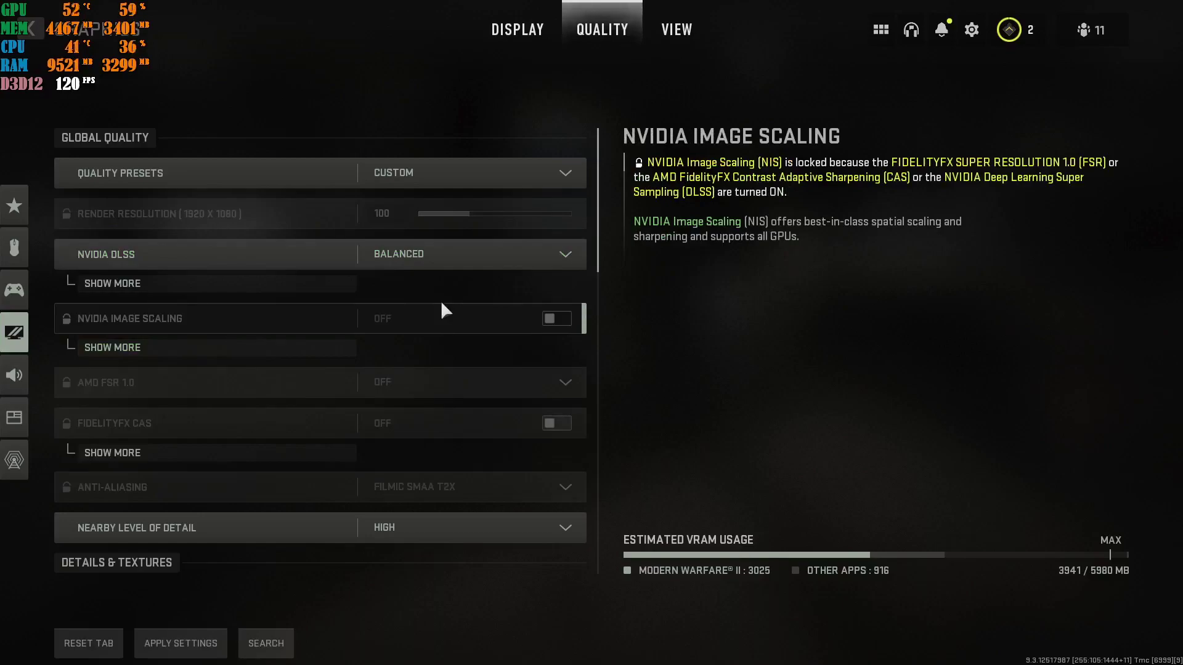
click(425, 258)
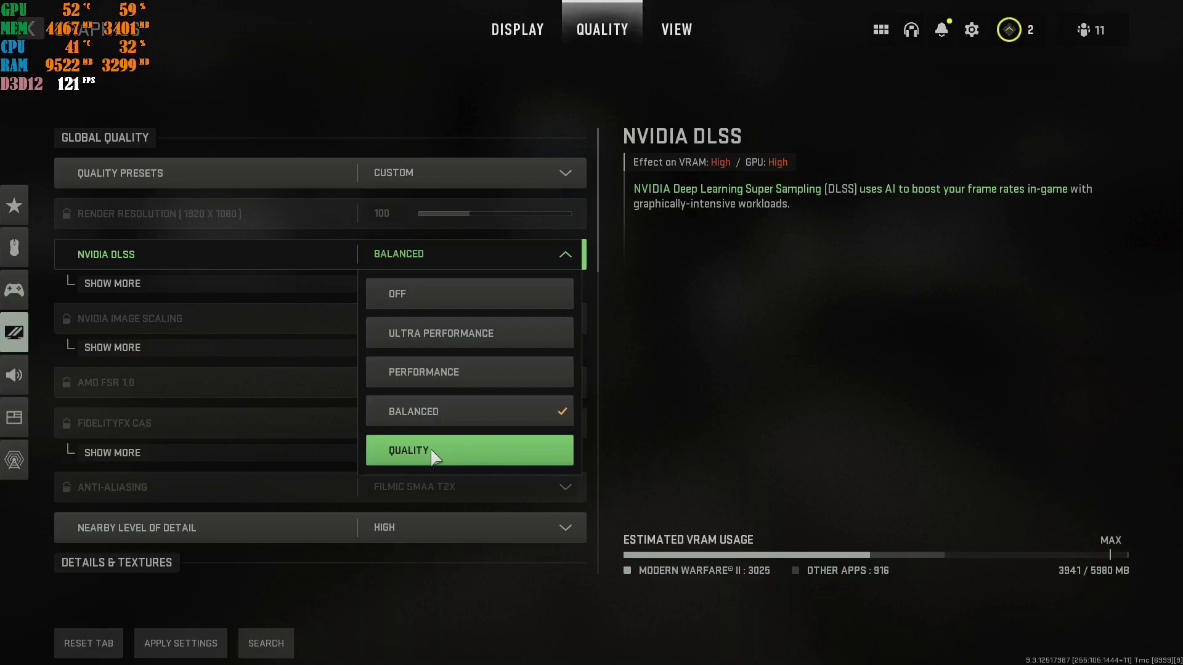
click(436, 416)
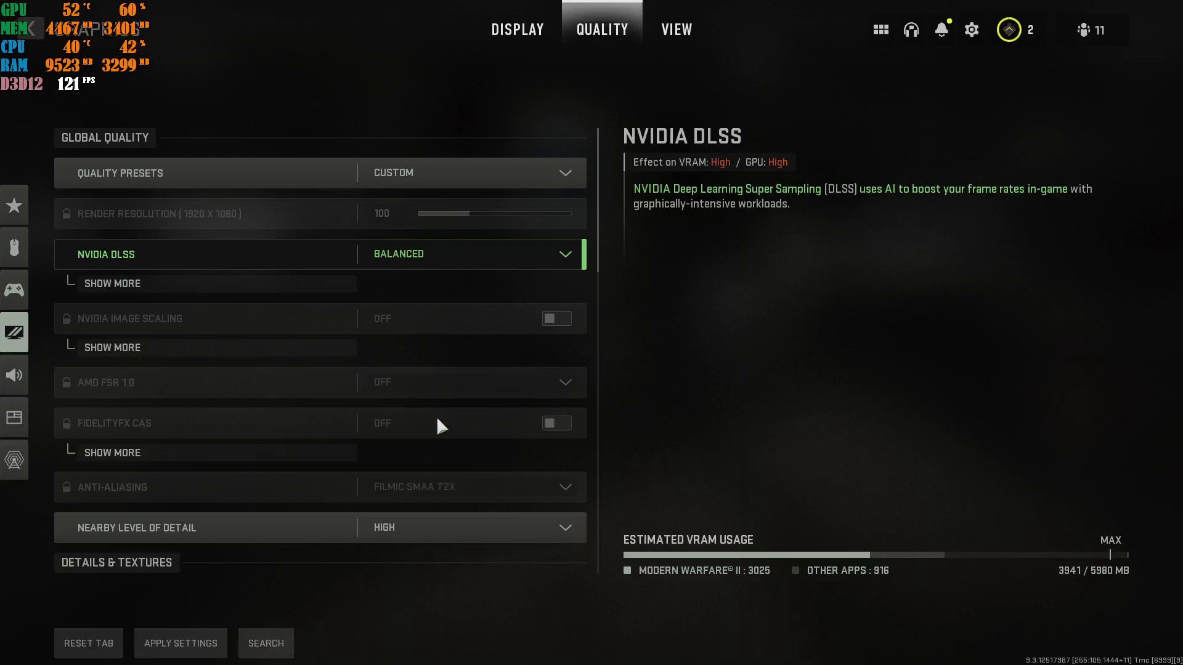
scroll(437, 420, down, 3)
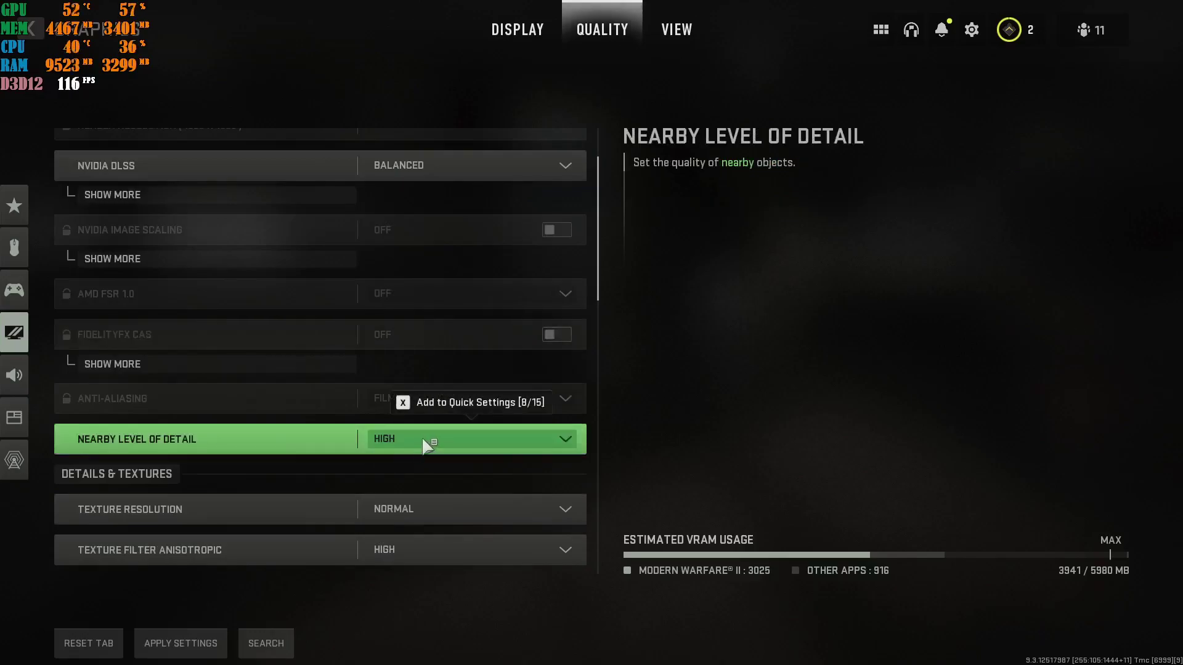
scroll(426, 443, down, 2)
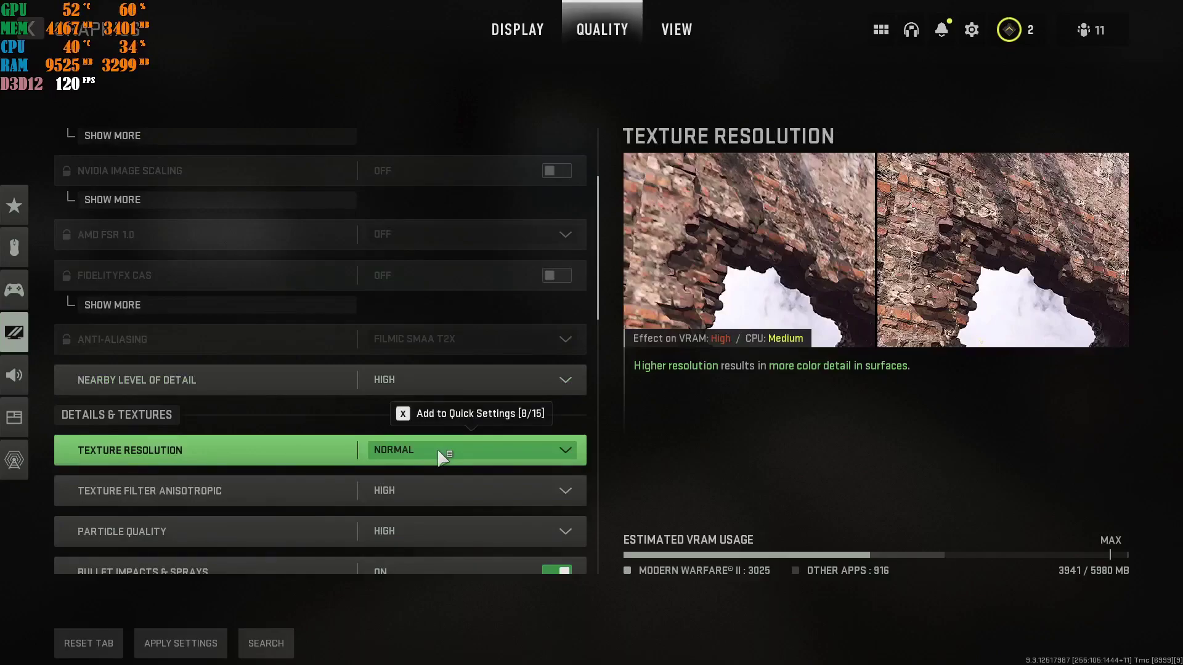
click(438, 450)
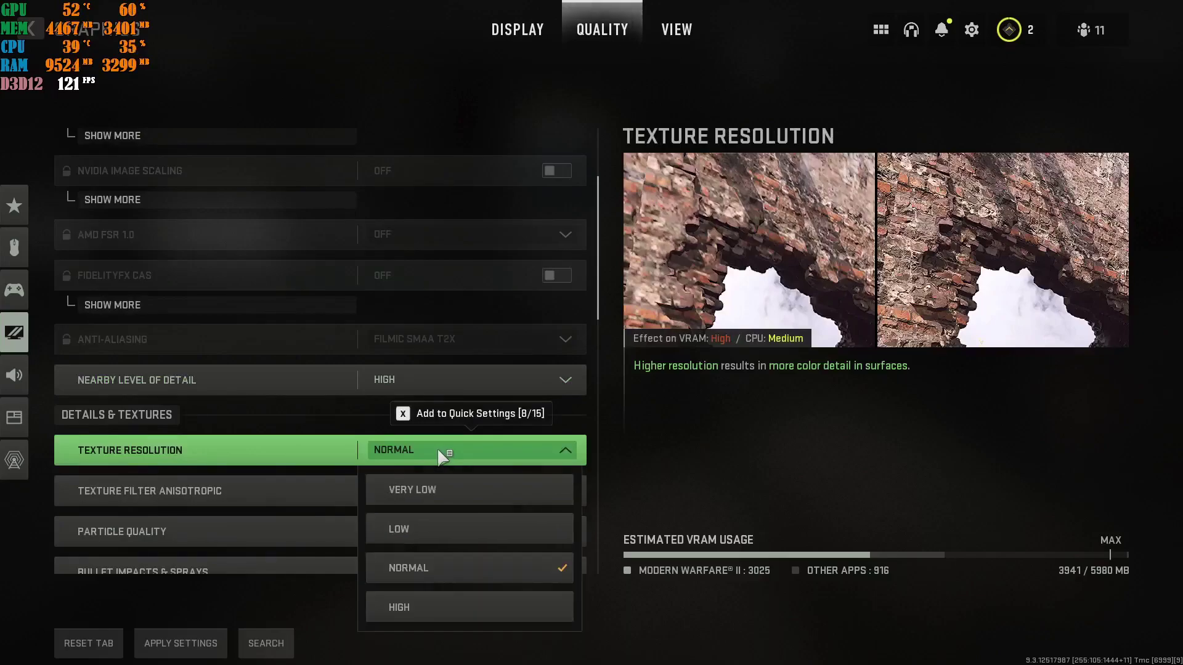
click(440, 574)
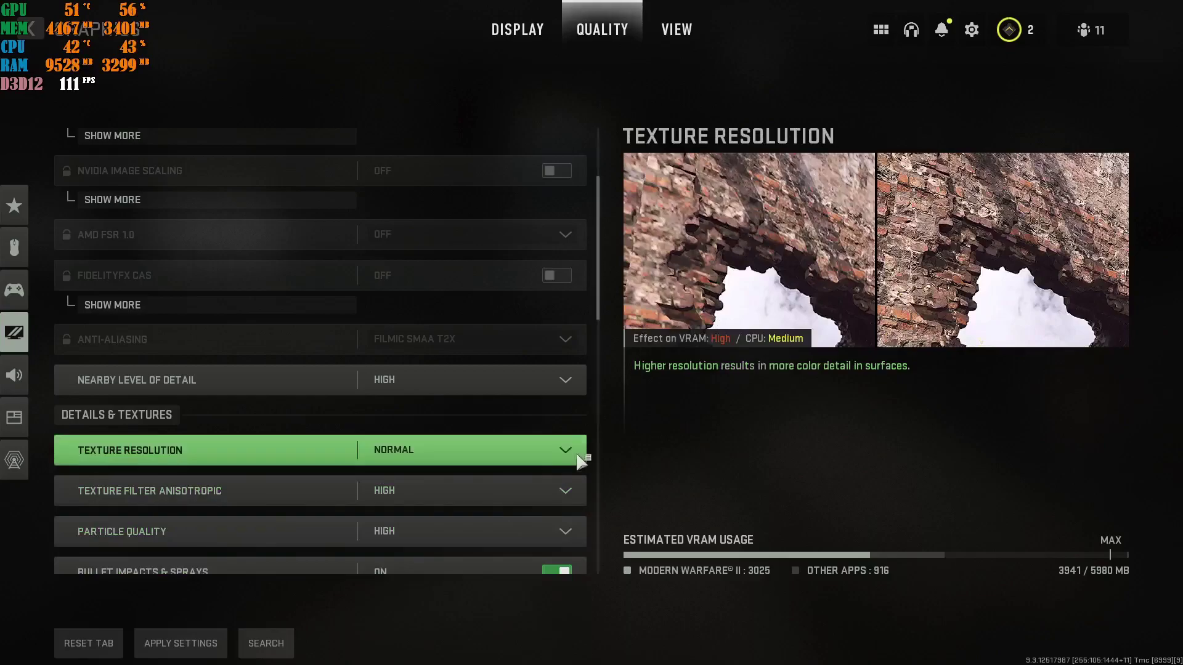
click(500, 451)
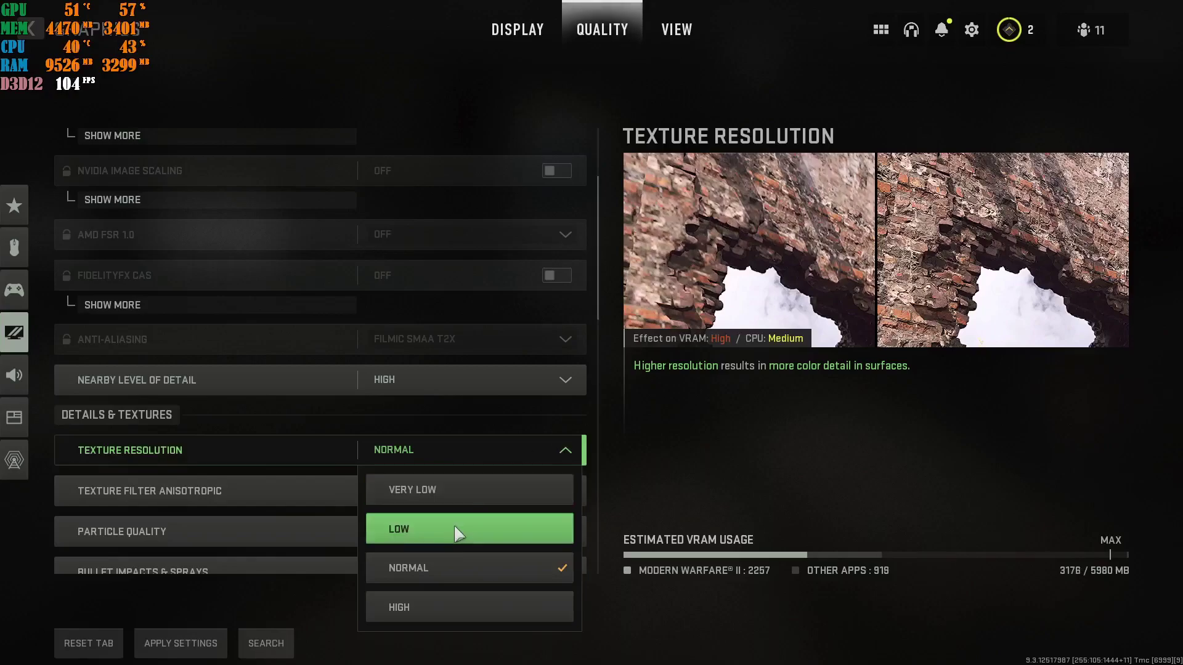
click(446, 564)
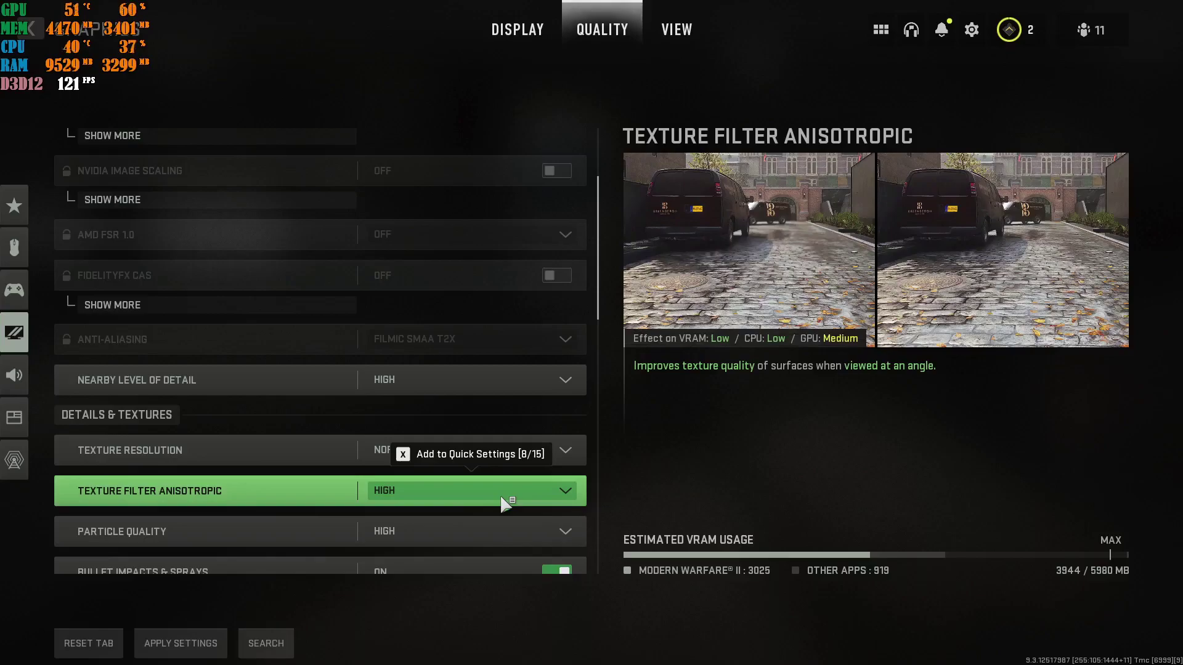
scroll(501, 536, down, 1)
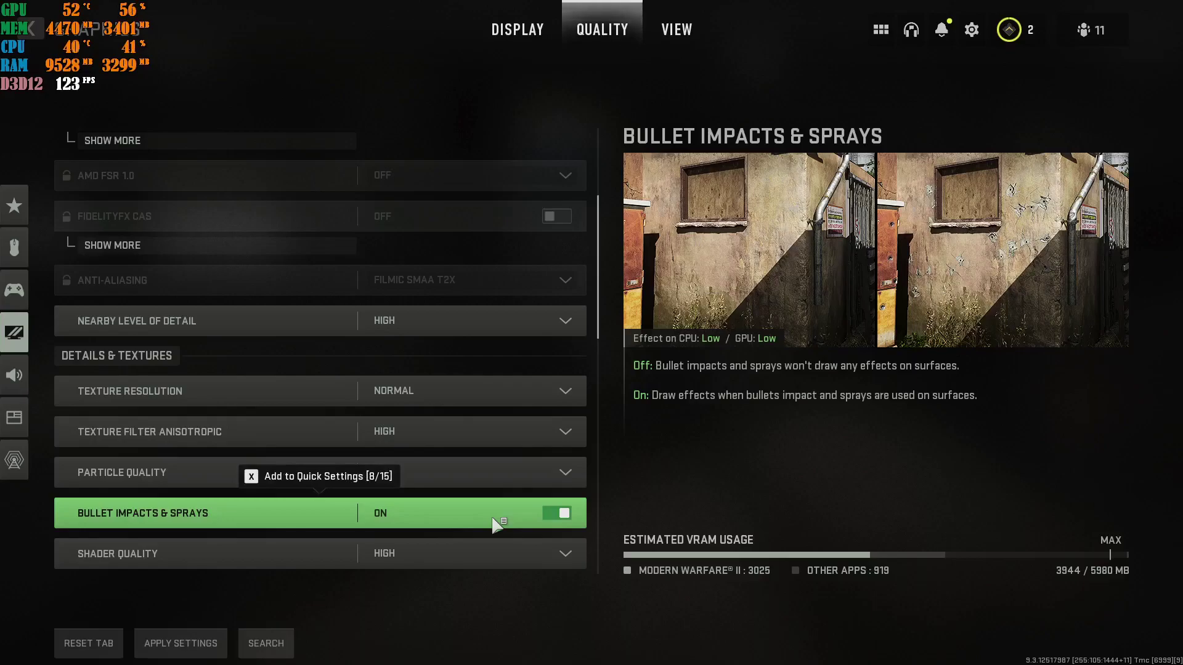
scroll(493, 520, down, 1)
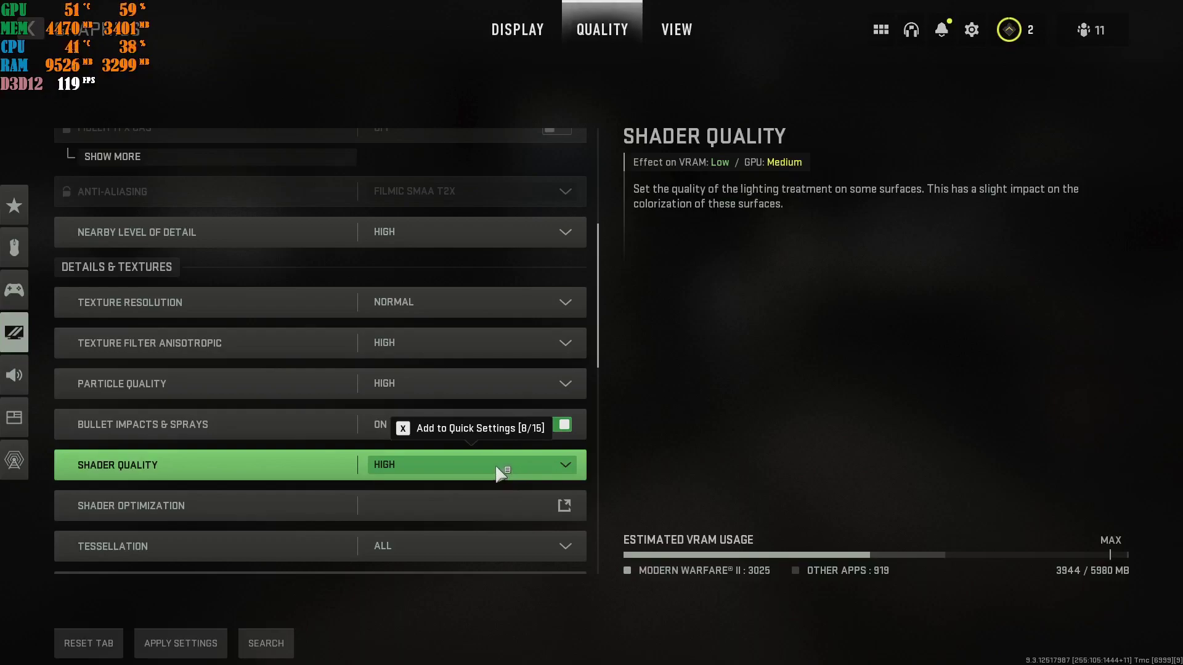
click(505, 475)
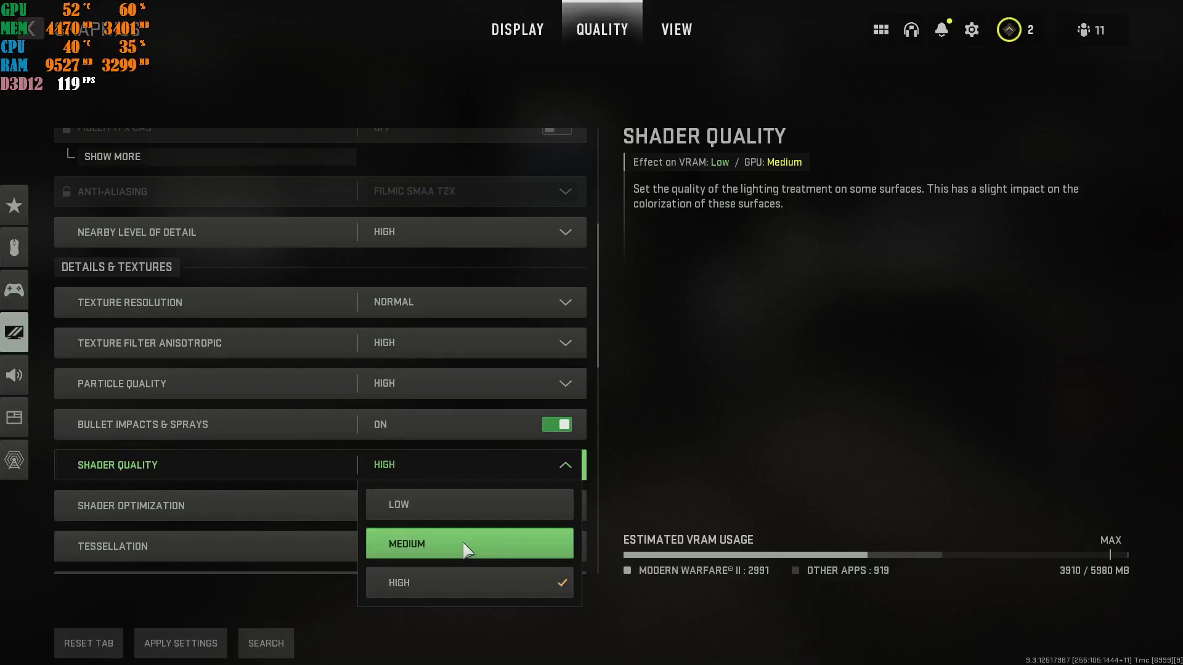
click(456, 581)
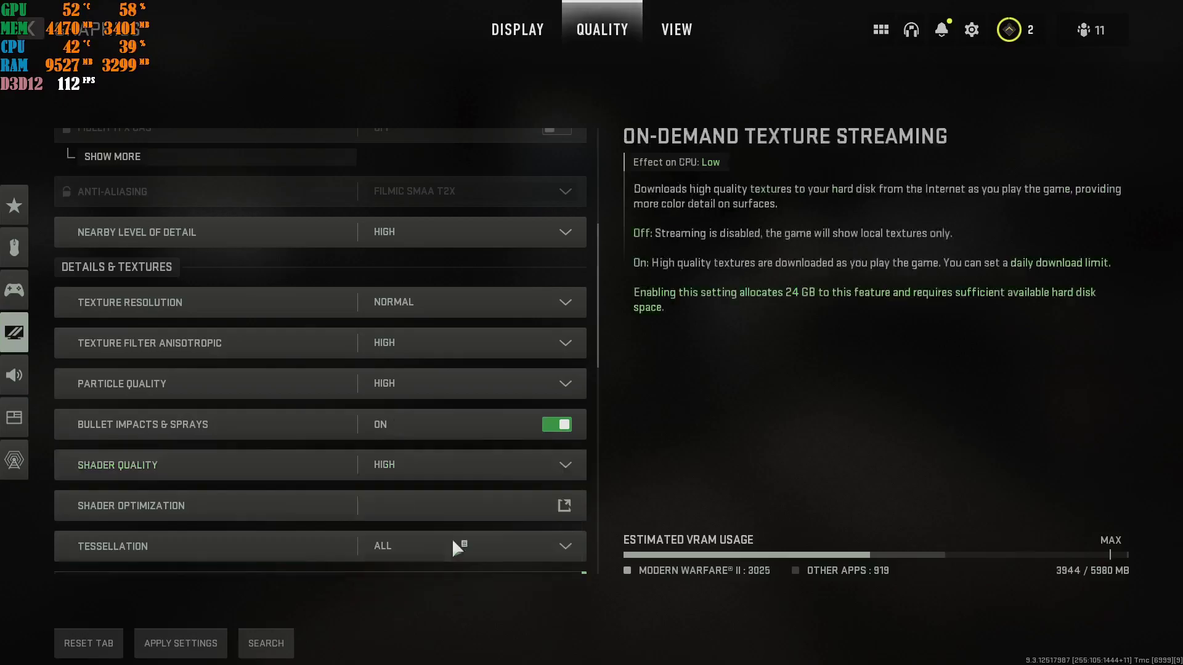
click(471, 476)
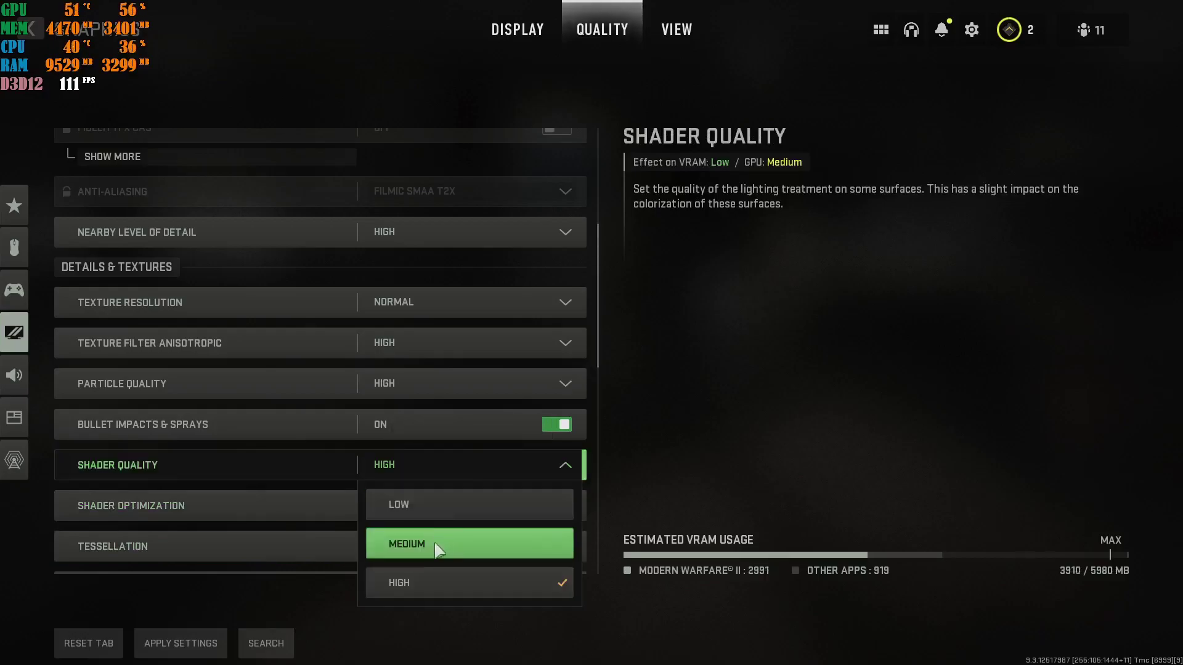
click(420, 580)
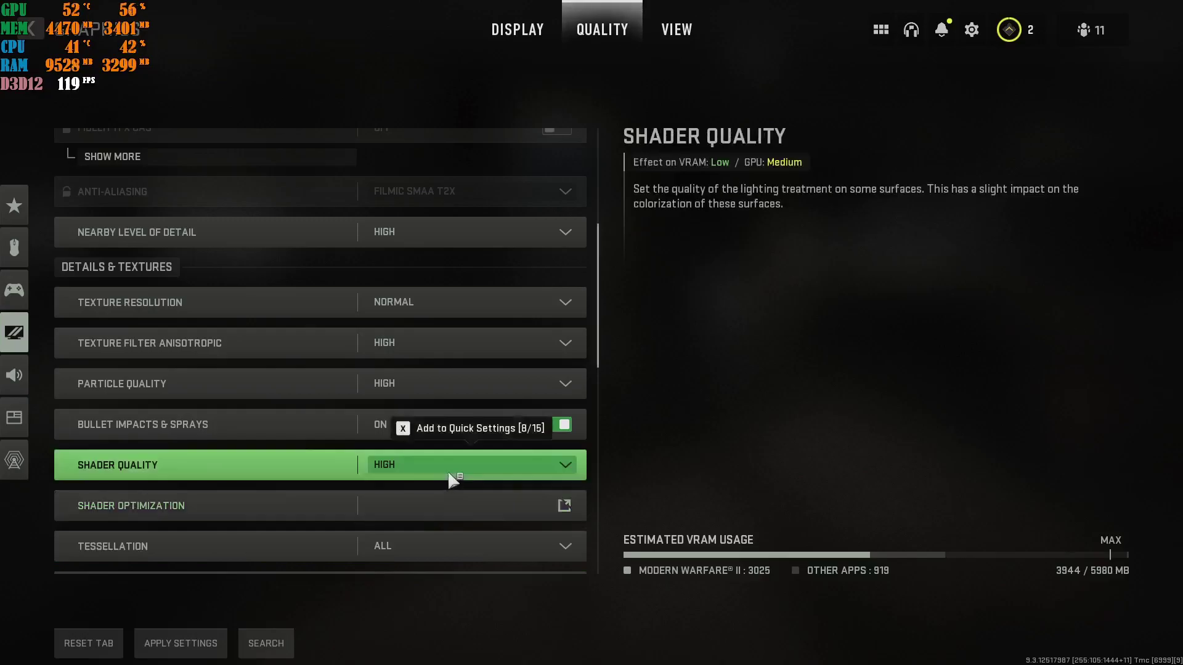
scroll(448, 474, down, 2)
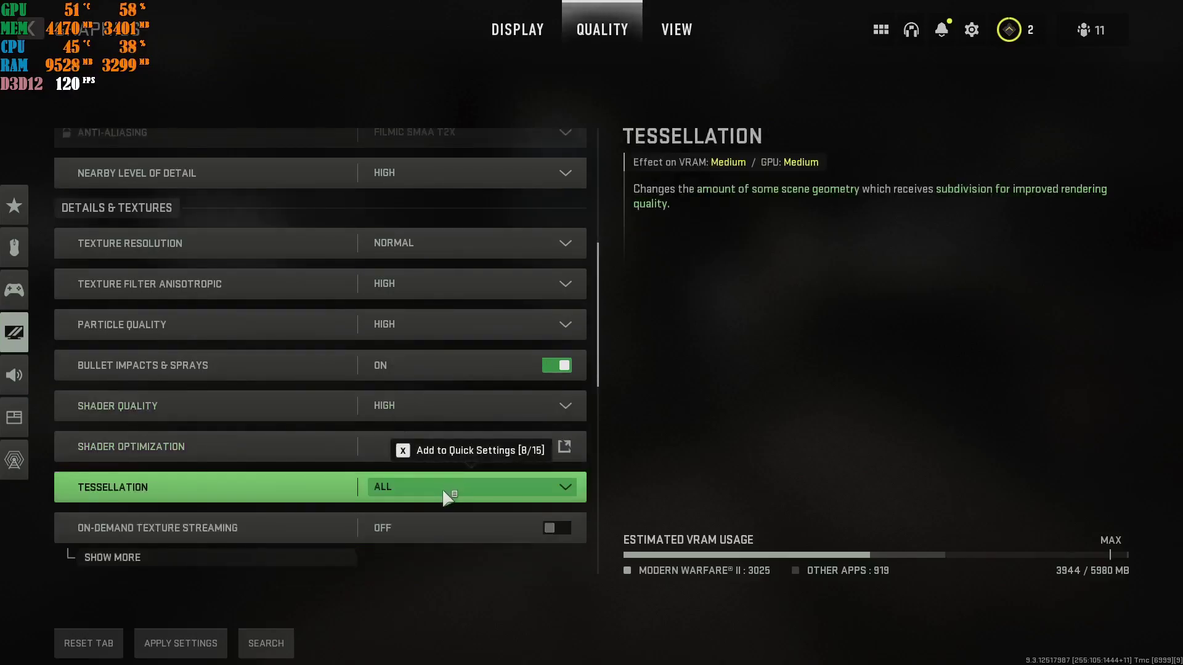
scroll(456, 488, down, 2)
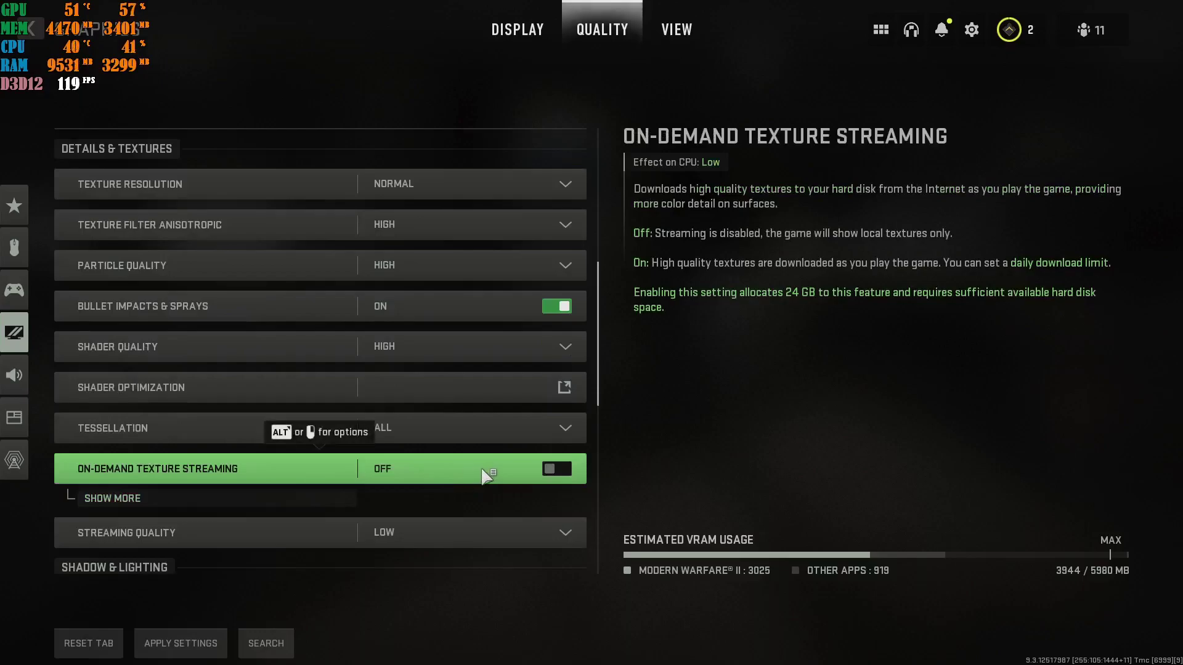
scroll(483, 478, down, 2)
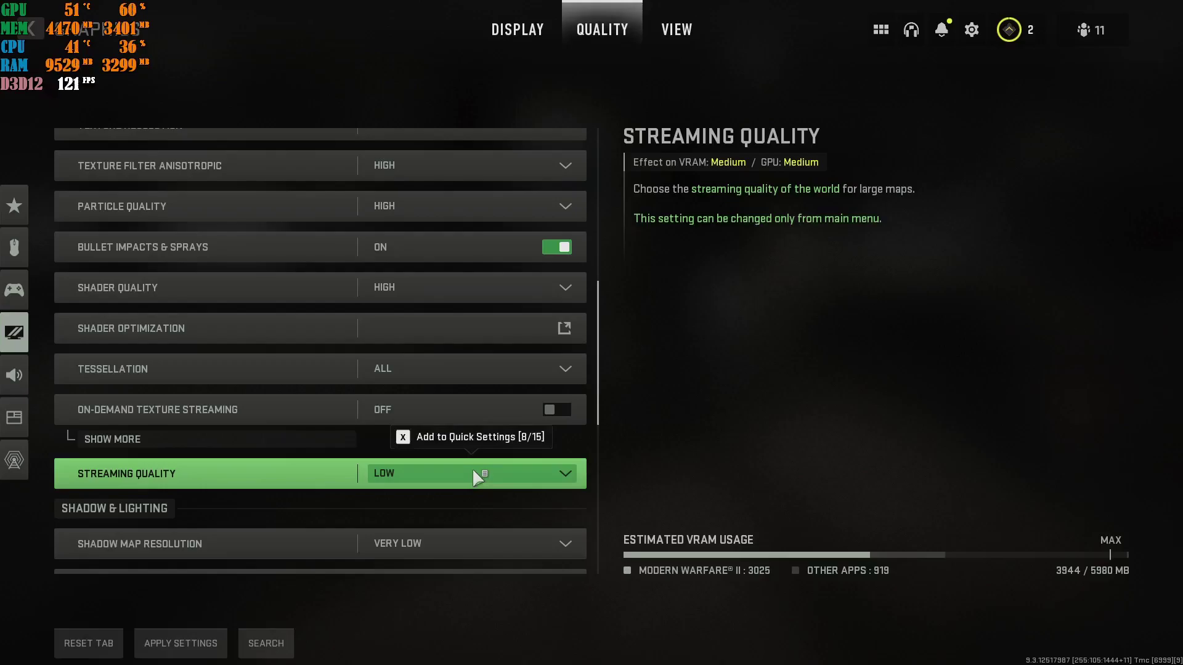
scroll(472, 478, down, 2)
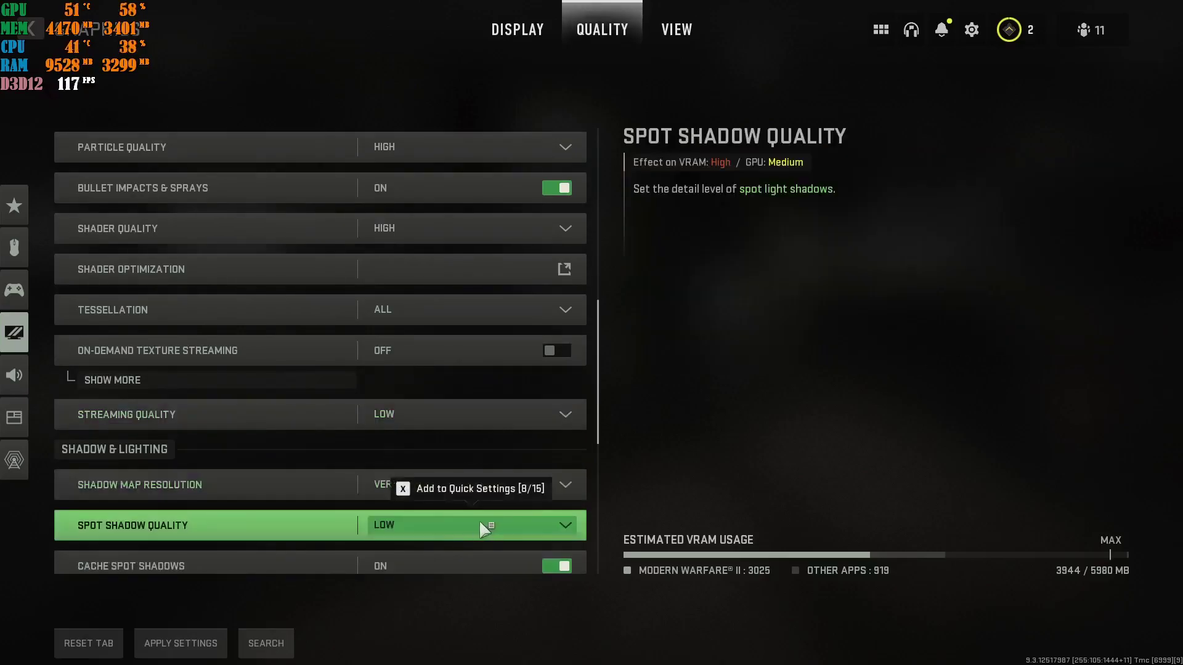
scroll(479, 519, down, 2)
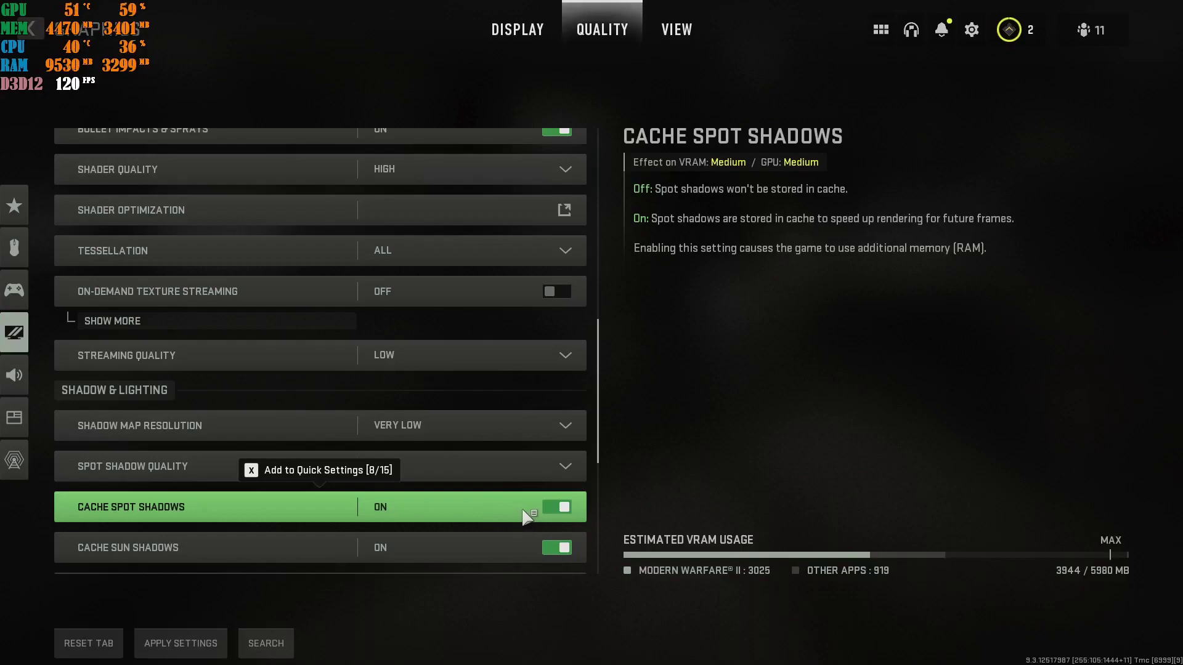
click(557, 507)
click(558, 549)
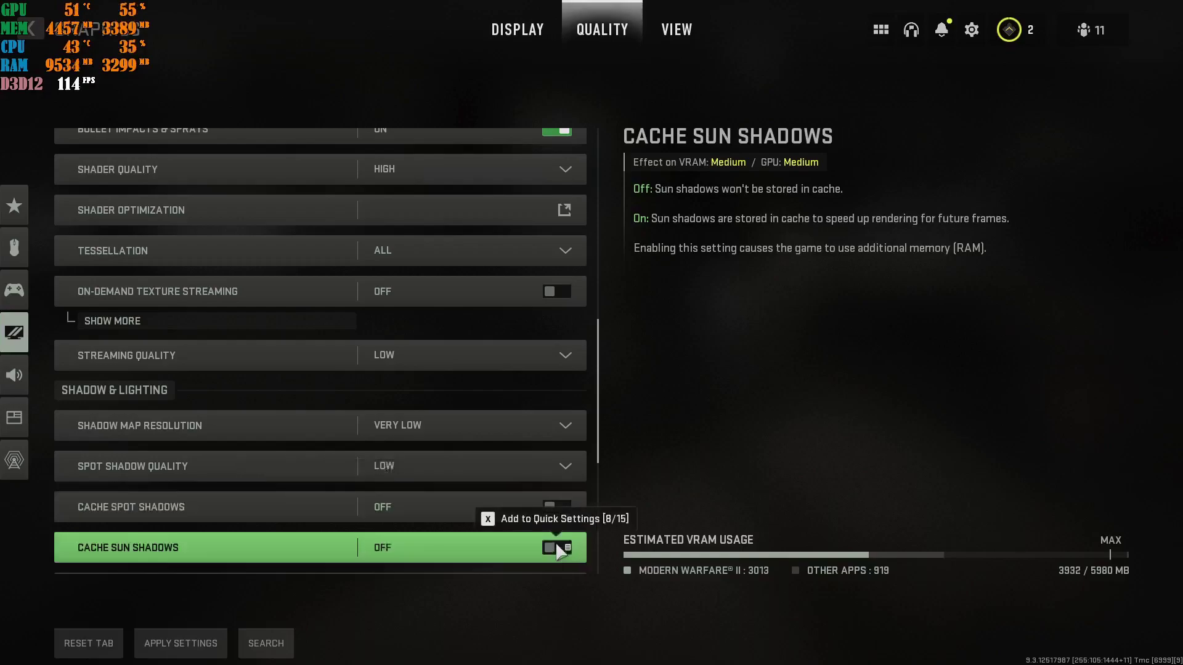
click(562, 509)
click(561, 540)
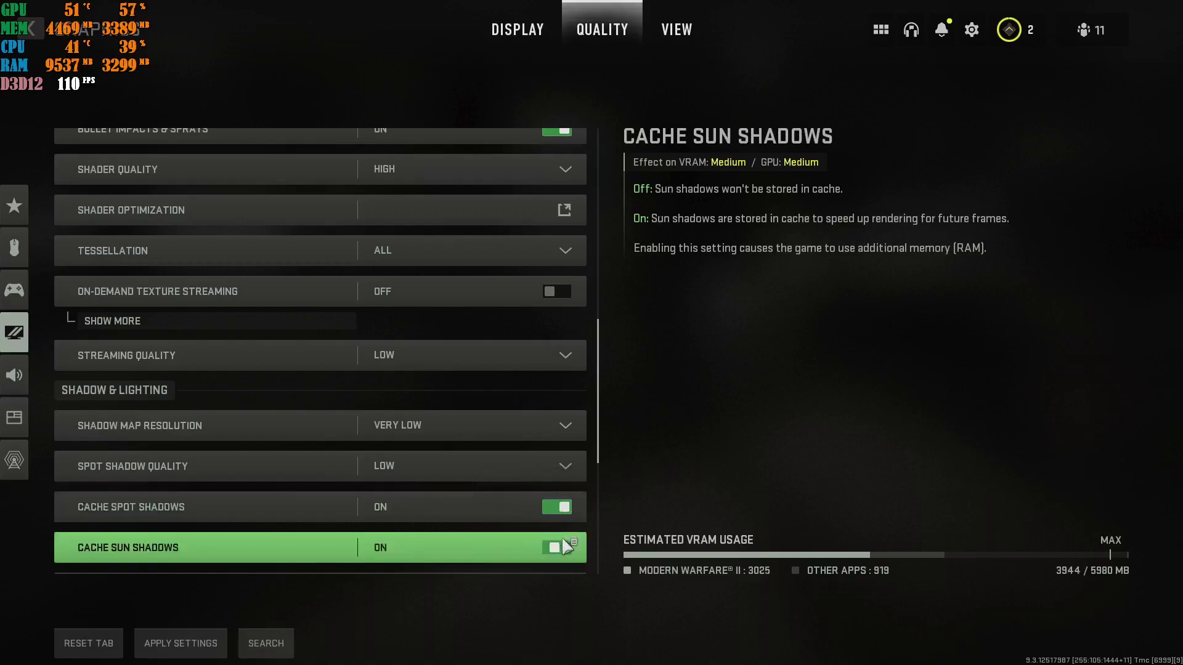
click(557, 542)
click(553, 513)
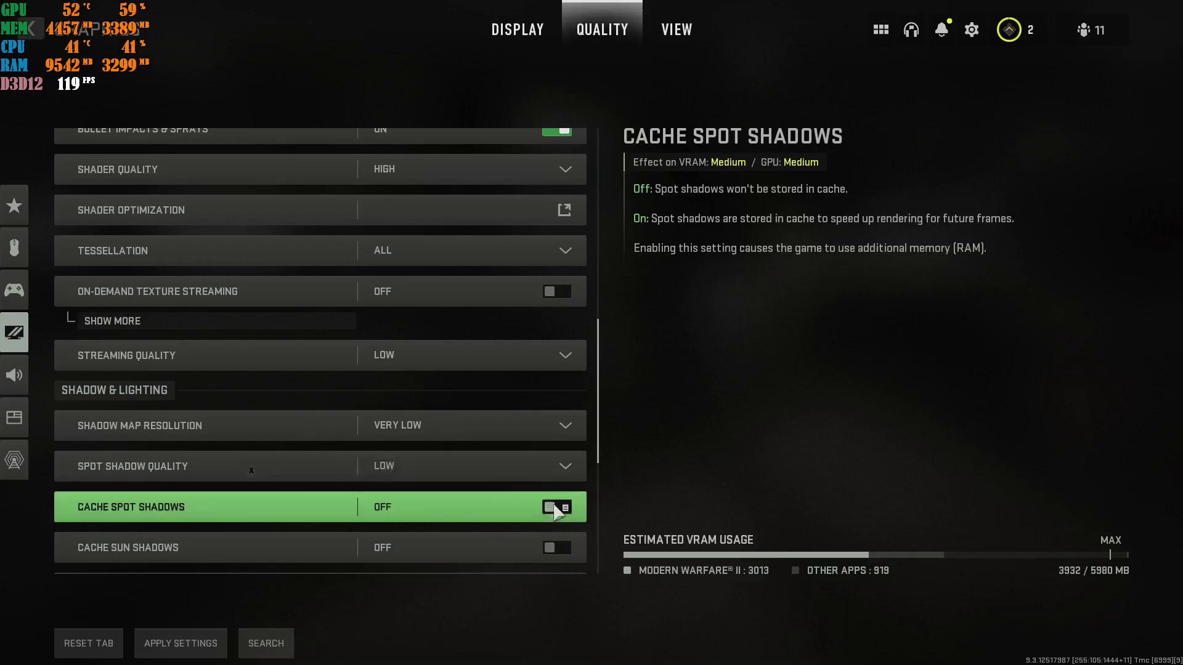
click(555, 507)
click(559, 548)
scroll(491, 507, down, 1)
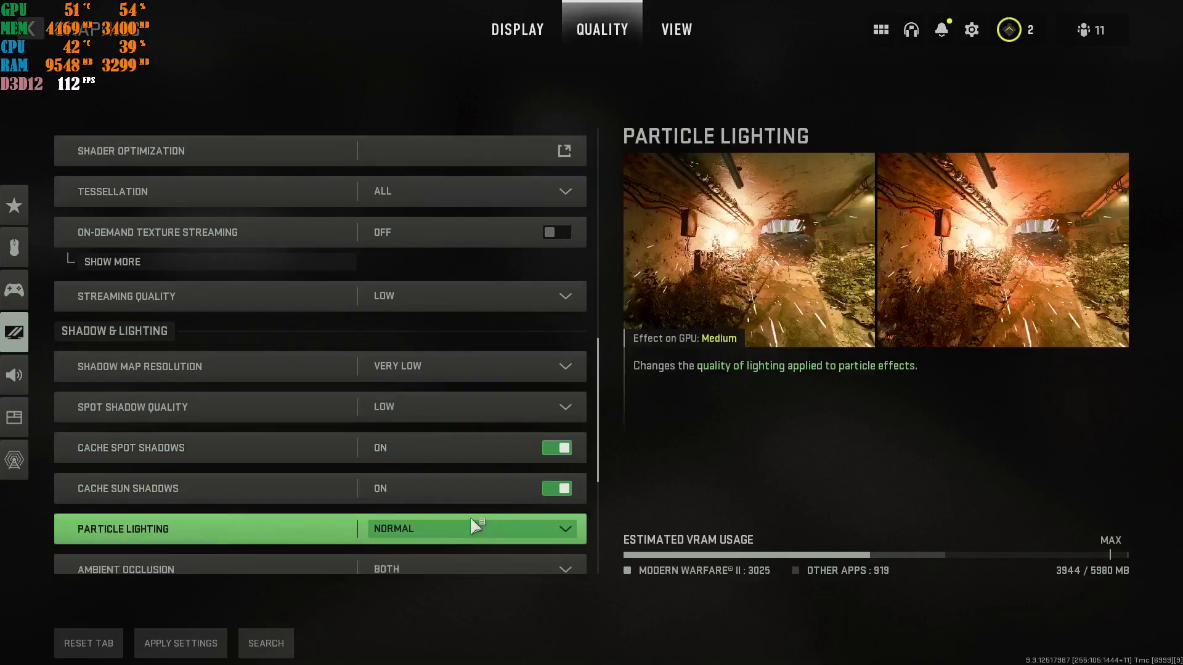
scroll(475, 524, down, 1)
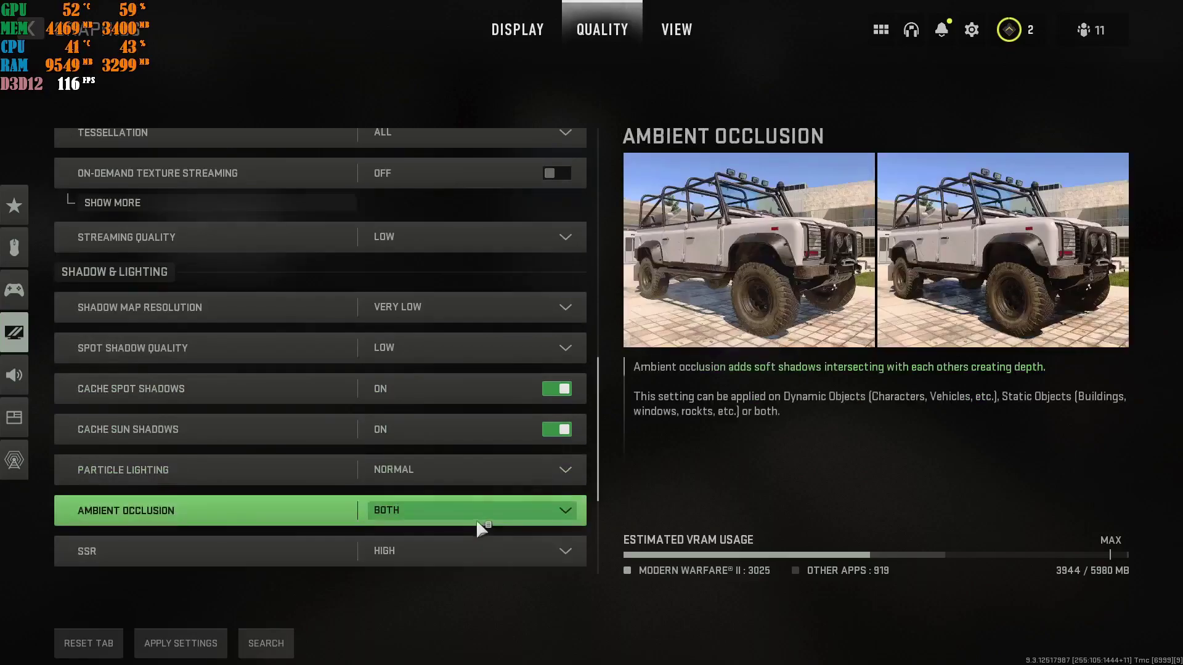
scroll(477, 517, down, 1)
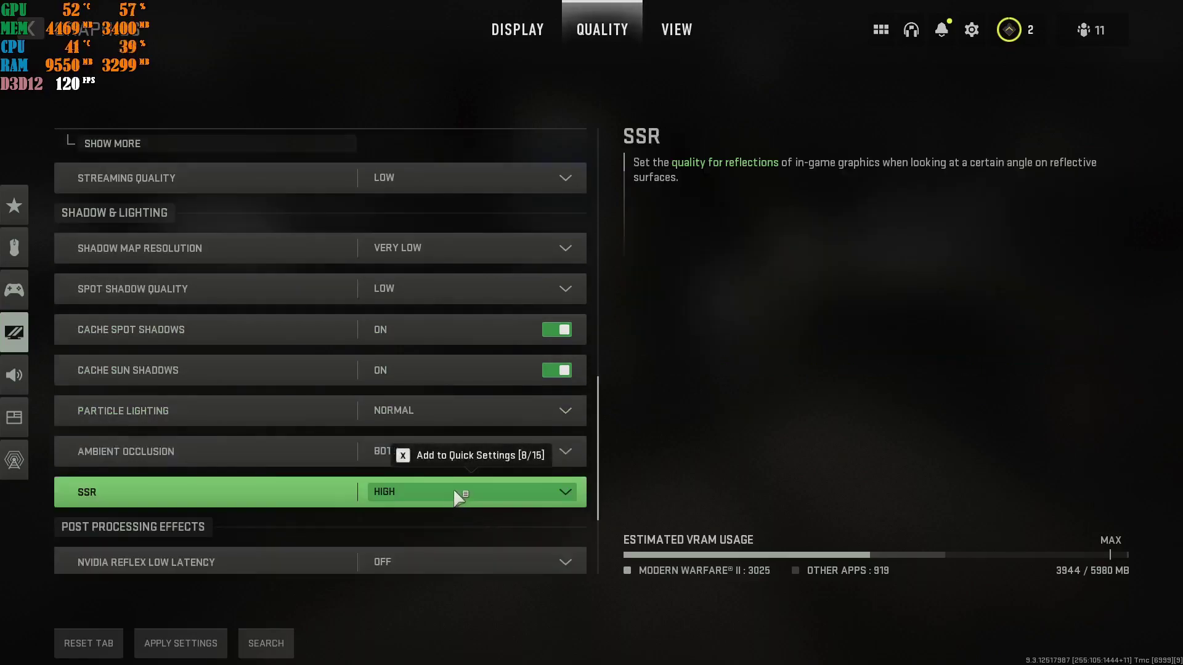
scroll(459, 498, down, 1)
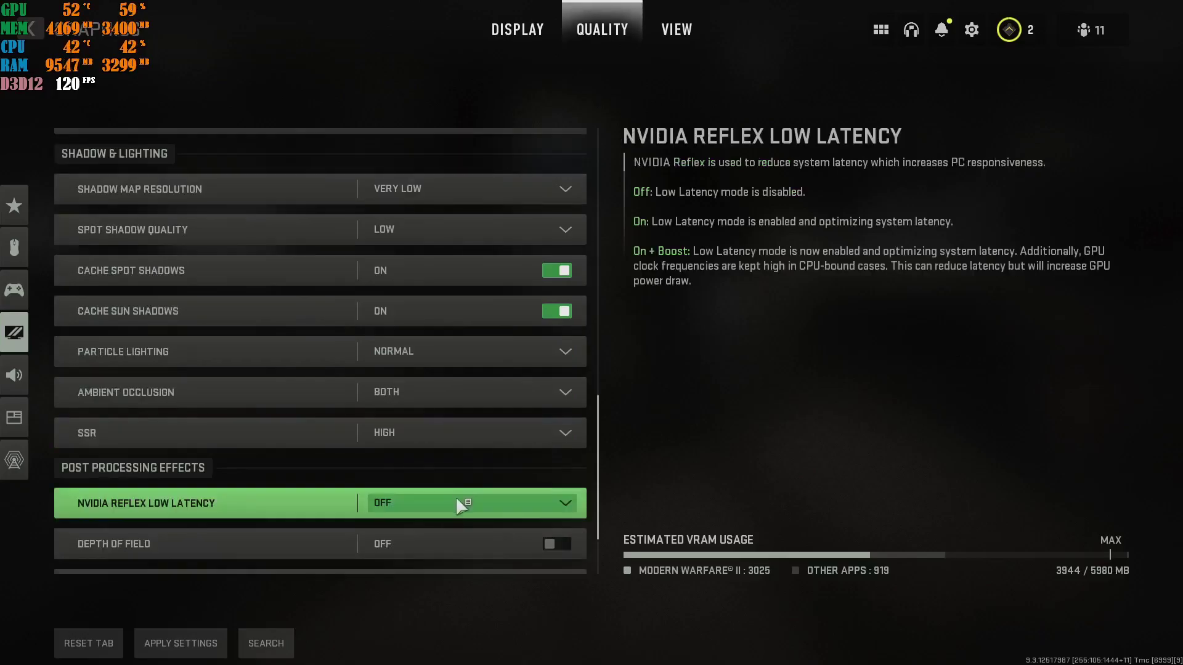
scroll(452, 495, down, 1)
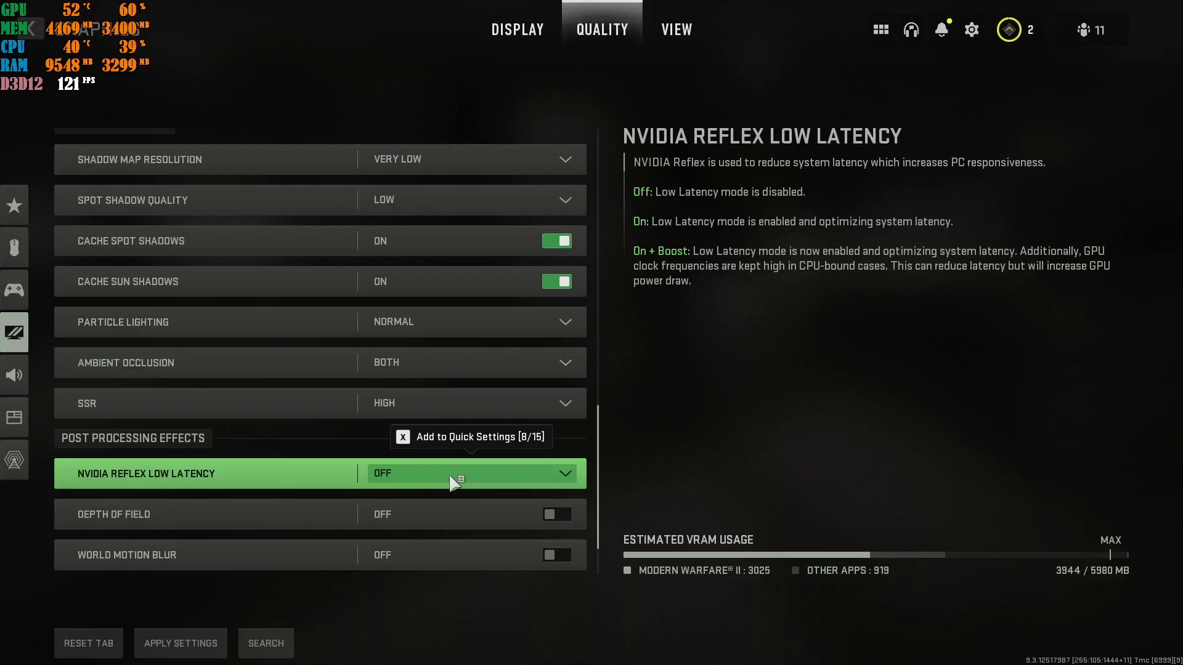
scroll(451, 508, down, 2)
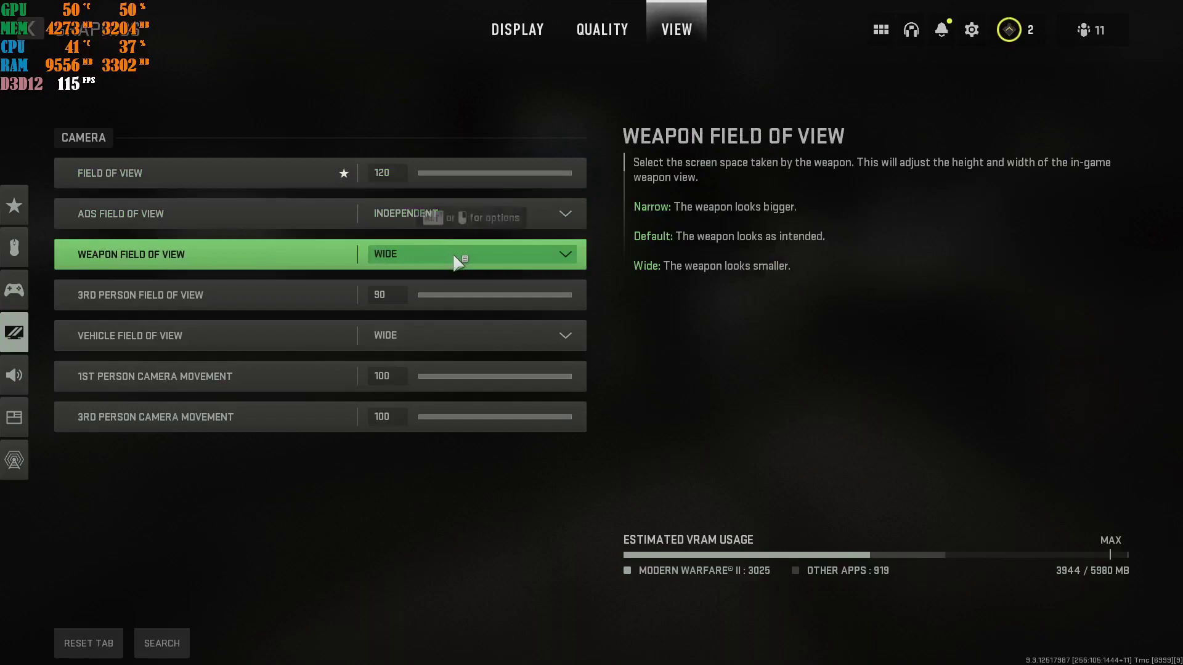
Change Weapon Field of View from Wide to Default, keeping Field of View at 120
click(461, 262)
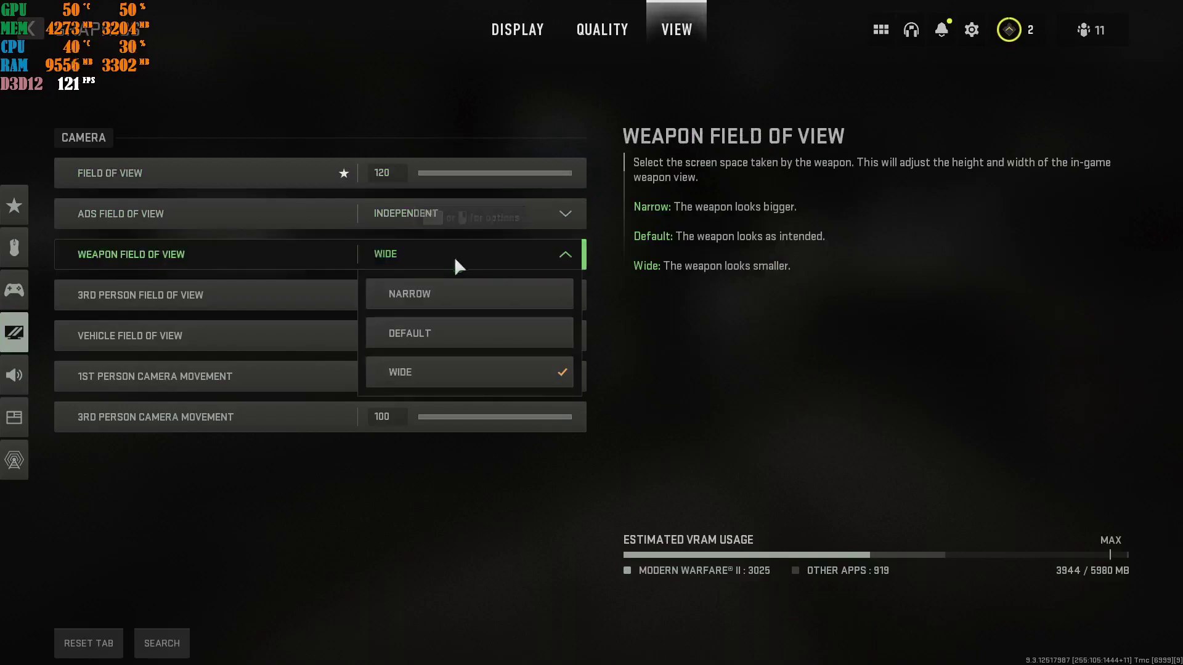
click(423, 333)
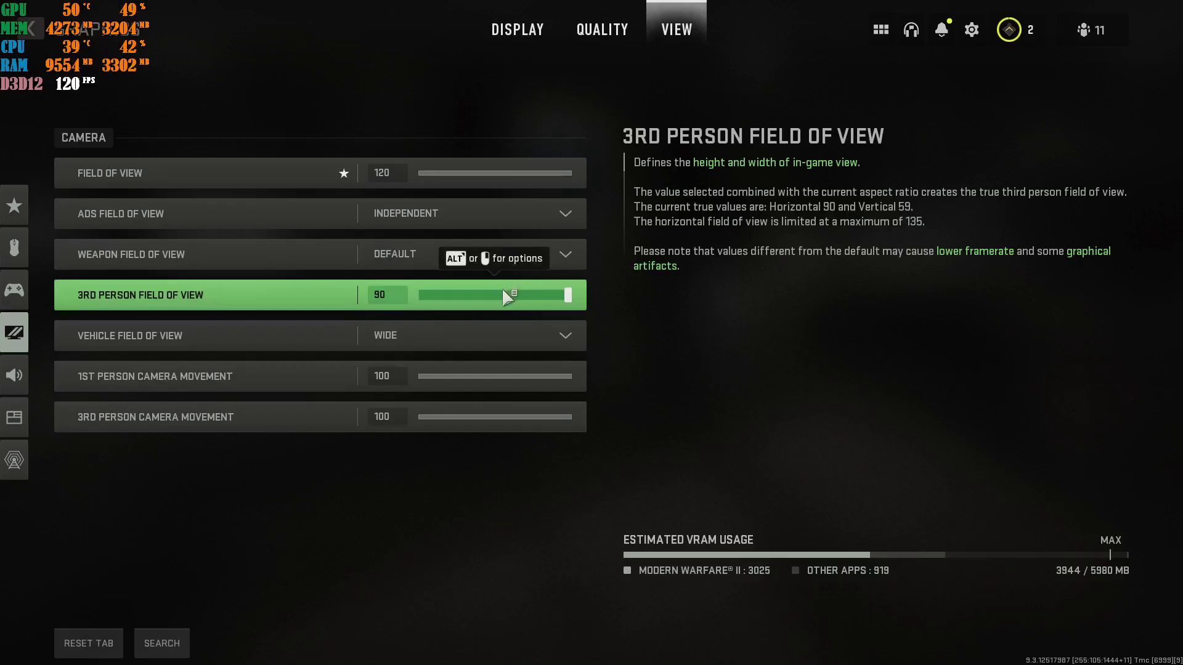
click(491, 256)
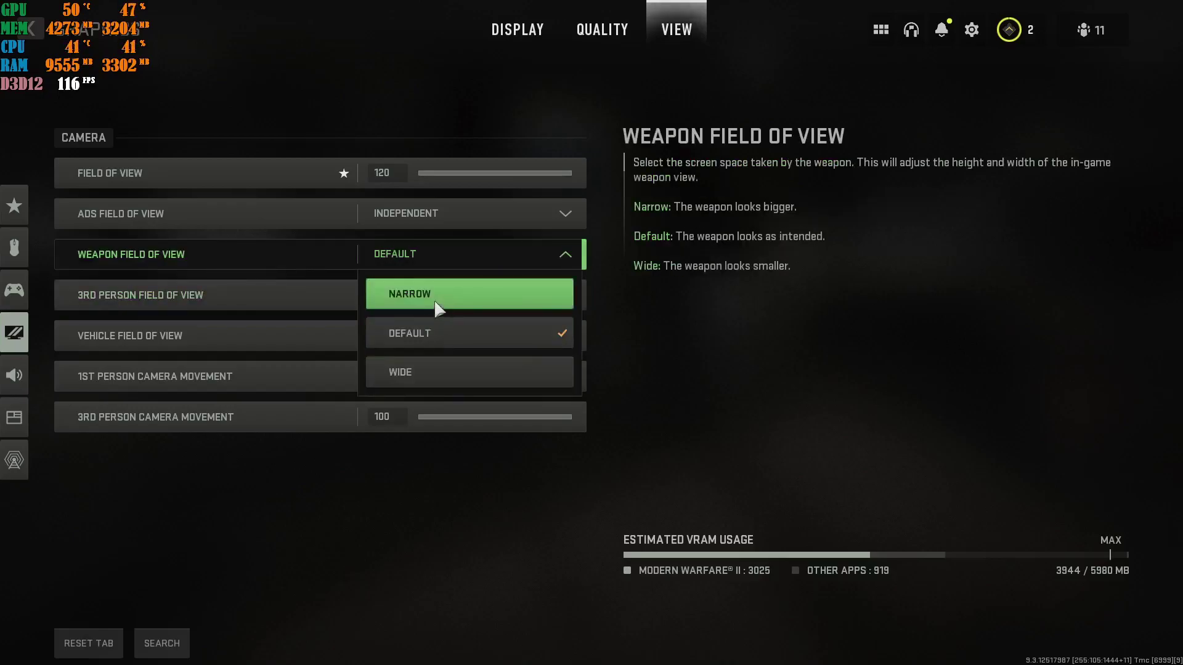
click(442, 336)
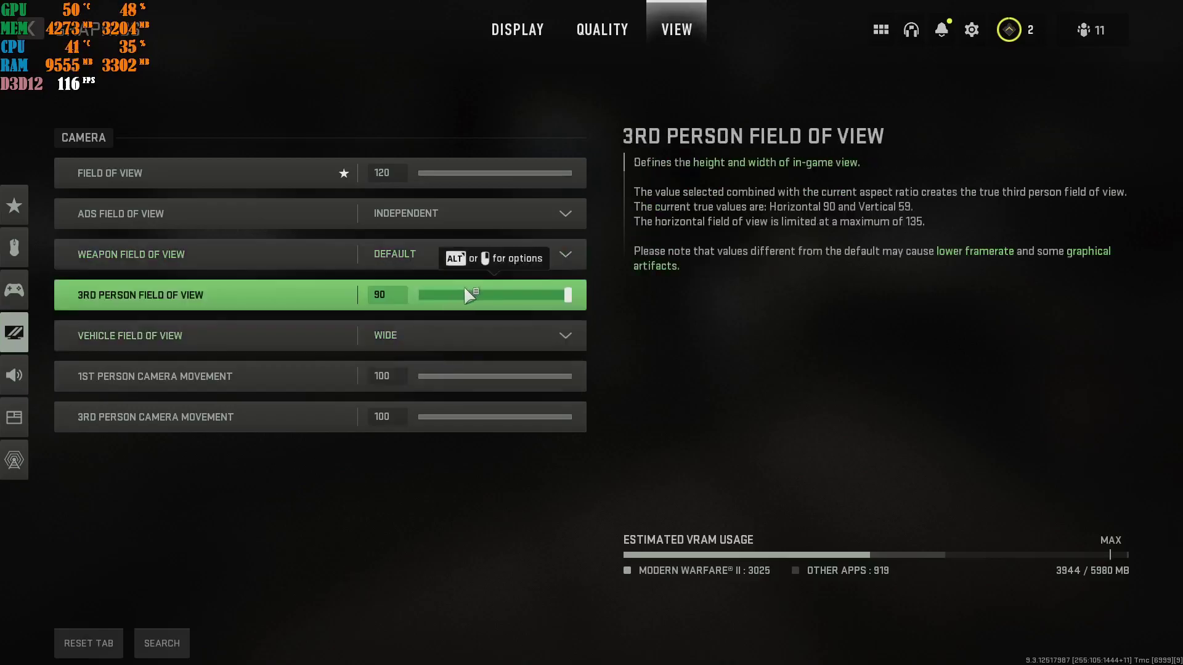